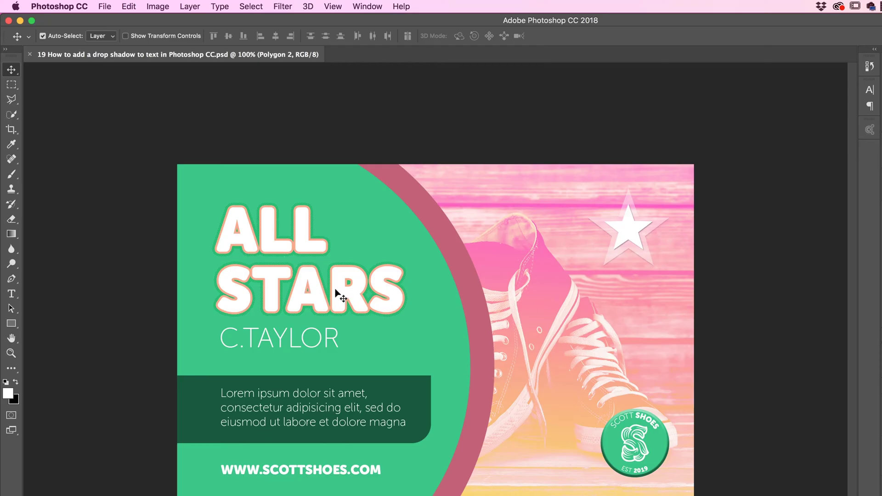
Step: Test-move the ALL STARS title, undo the moves, and save the current document
{"action": "left_click_drag", "start_coordinate": [315, 298], "coordinate": [357, 284]}
{"action": "key", "text": "super+z"}
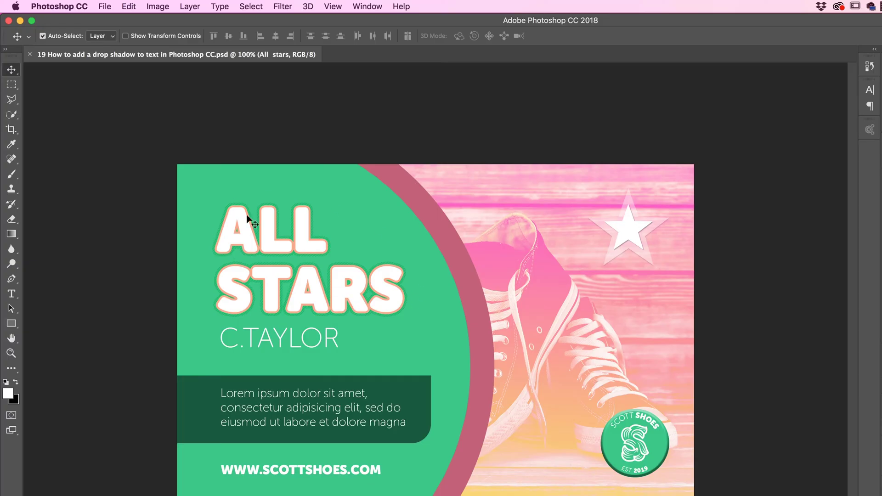
{"action": "left_click", "coordinate": [106, 7]}
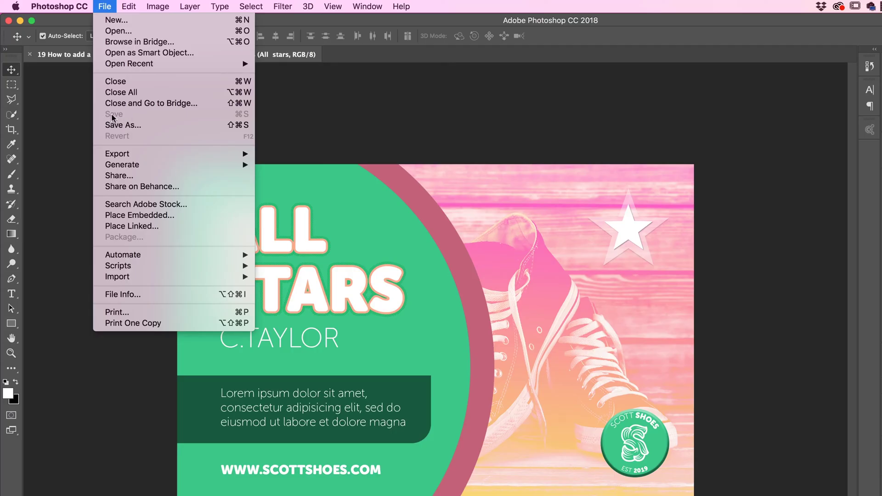
{"action": "left_click", "coordinate": [307, 113]}
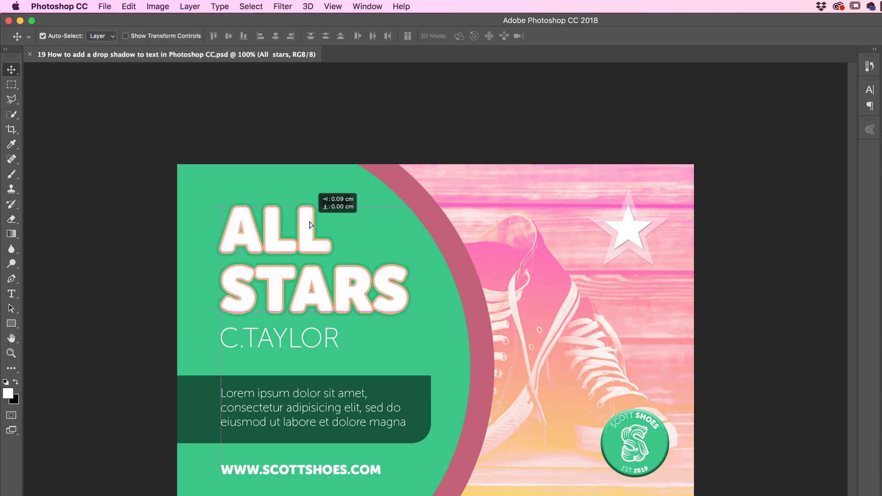
{"action": "left_click_drag", "start_coordinate": [302, 217], "coordinate": [308, 216]}
{"action": "left_click", "coordinate": [105, 7]}
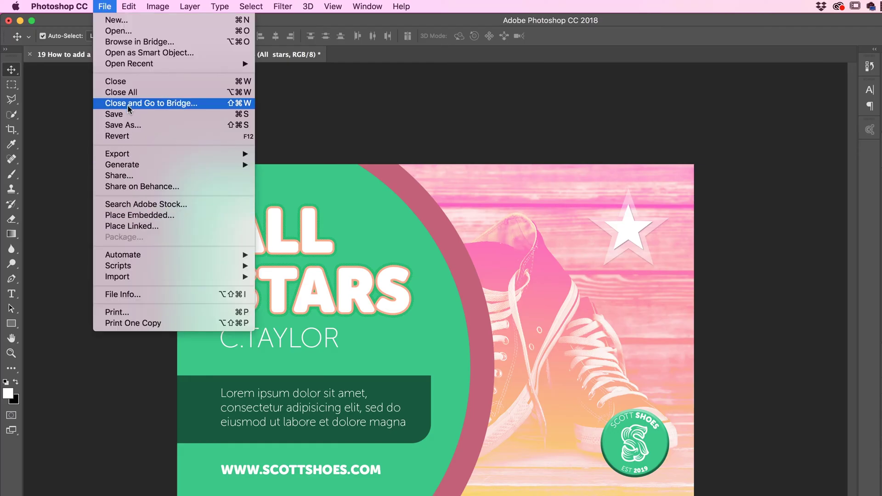
{"action": "left_click", "coordinate": [110, 113]}
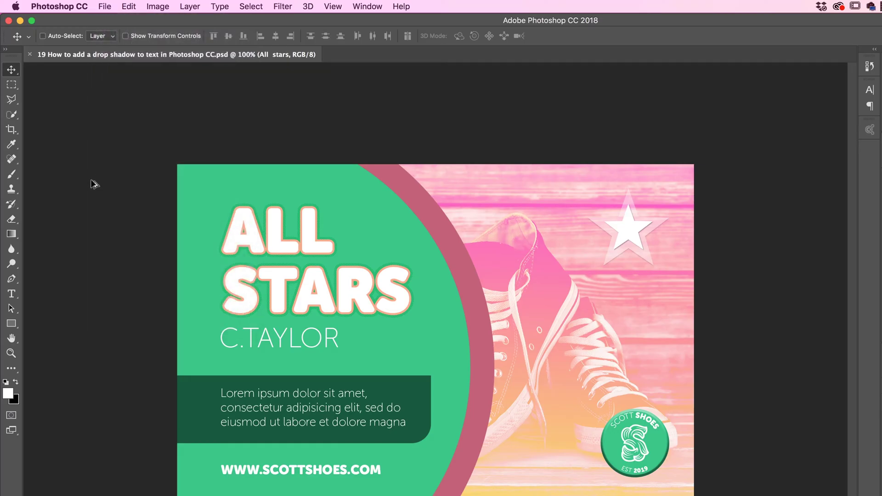
{"action": "key", "text": "ctrl+z"}
{"action": "left_click", "coordinate": [105, 6]}
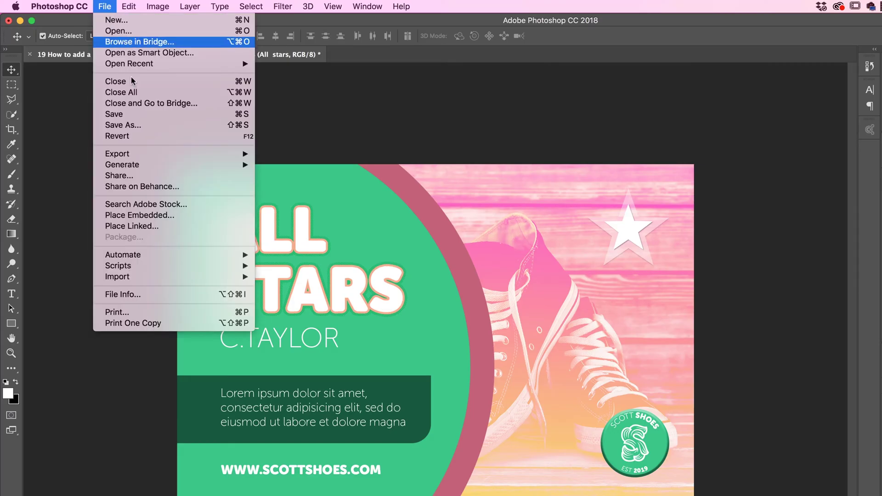
{"action": "left_click", "coordinate": [132, 114]}
Step: Save As 'Hacked Postcard' on the Desktop, accepting the Photoshop format options
{"action": "left_click", "coordinate": [104, 6]}
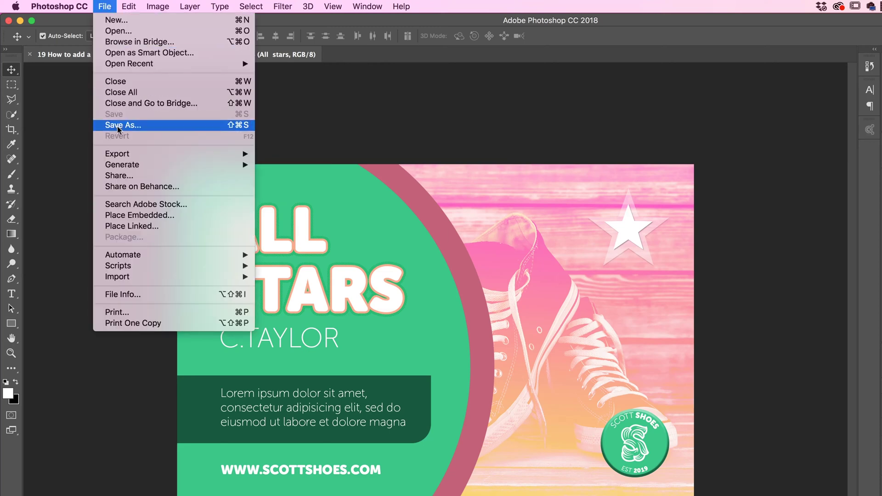
{"action": "left_click", "coordinate": [119, 126]}
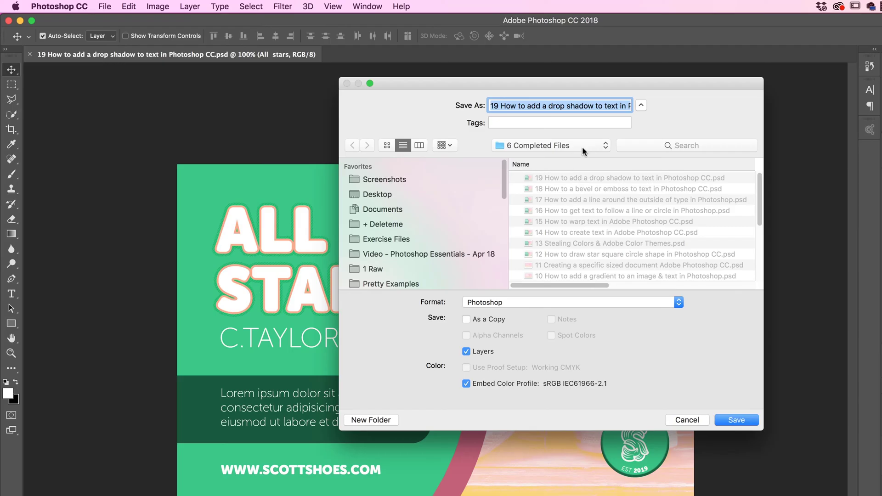
{"action": "left_click", "coordinate": [384, 194]}
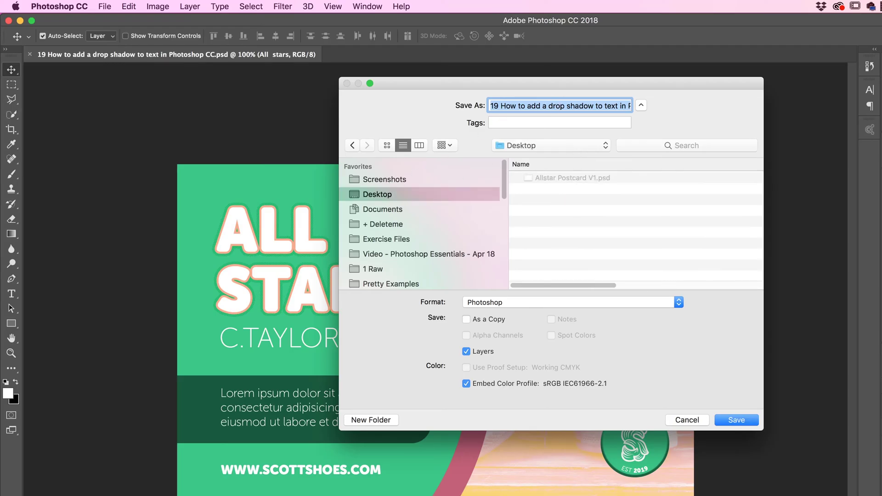
{"action": "type", "text": "Hacked Postcard.psd"}
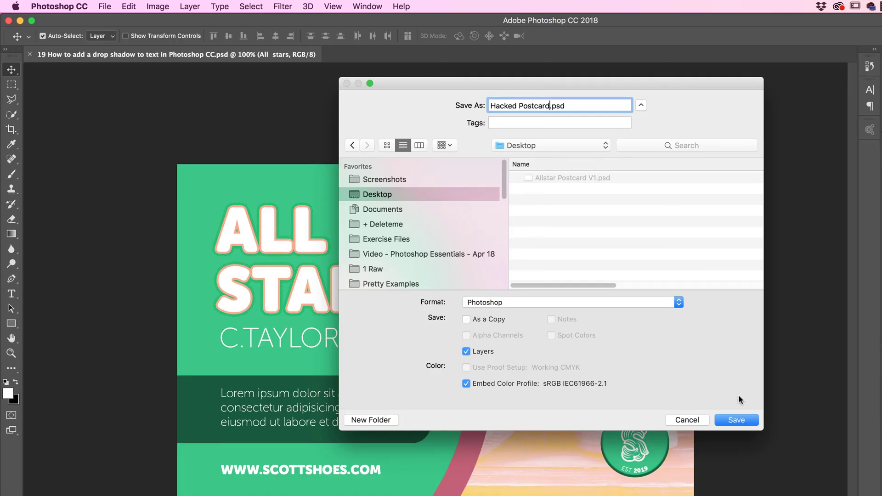
{"action": "left_click", "coordinate": [738, 420]}
{"action": "left_click", "coordinate": [691, 268]}
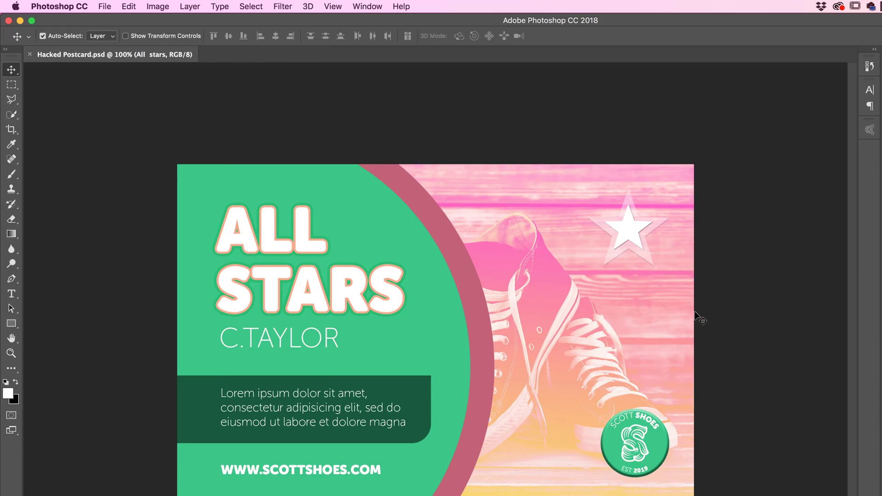
Step: Flatten the image and convert the Background into a normal layer named 'Post Card'
{"action": "left_click", "coordinate": [197, 6]}
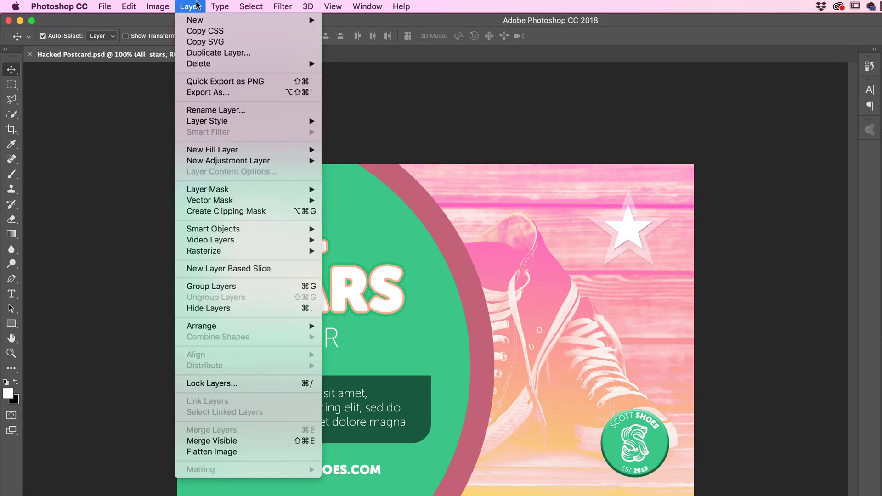
{"action": "left_click", "coordinate": [214, 452]}
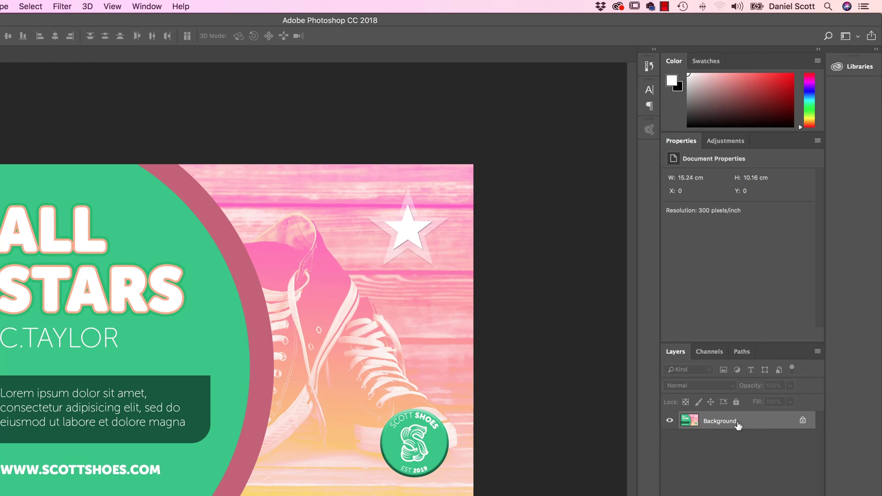
{"action": "double_click", "coordinate": [721, 423]}
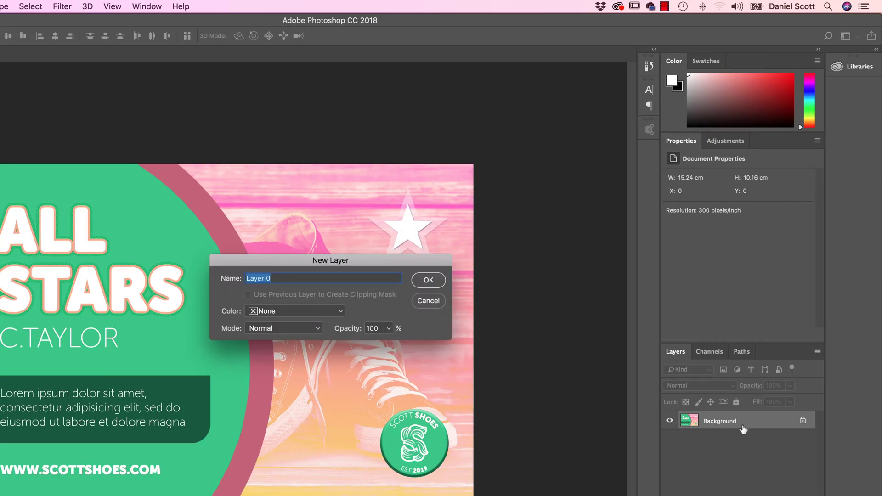
{"action": "type", "text": "Post Card"}
{"action": "key", "text": "Return"}
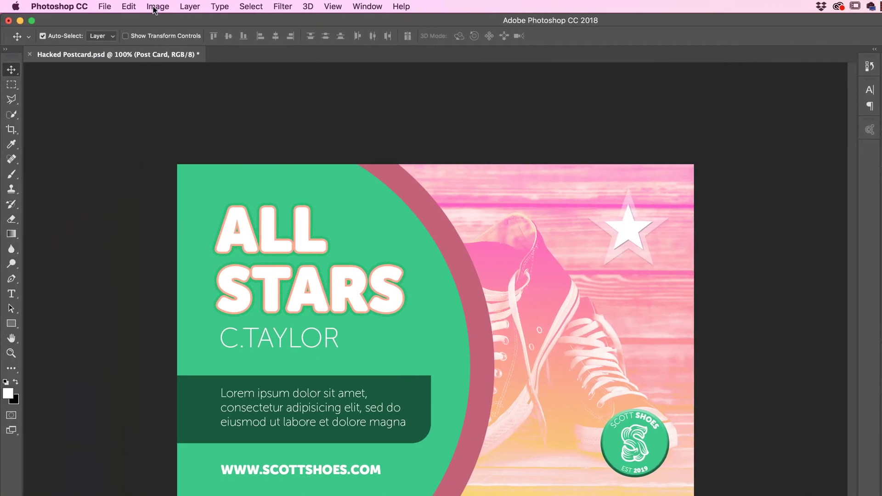
Step: Set Canvas Size to 7.5 inches wide by 5.5 inches high
{"action": "left_click", "coordinate": [155, 8]}
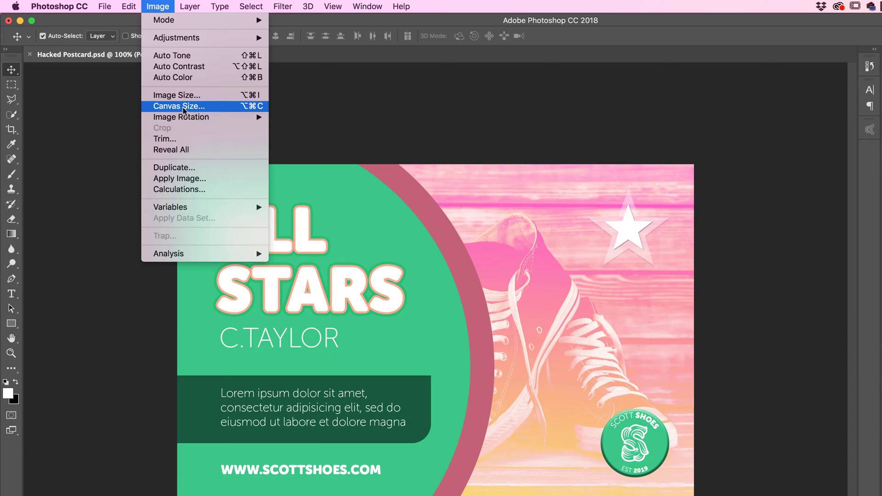
{"action": "left_click", "coordinate": [184, 110]}
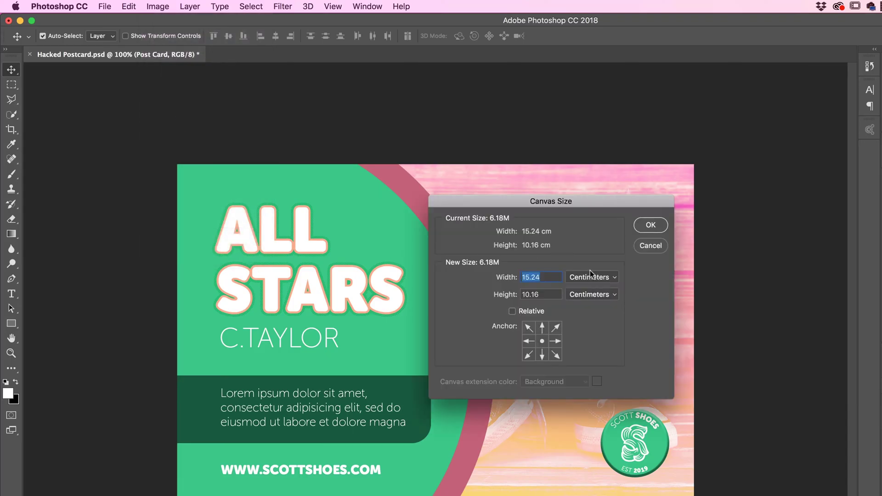
{"action": "left_click", "coordinate": [590, 276]}
{"action": "left_click", "coordinate": [586, 263]}
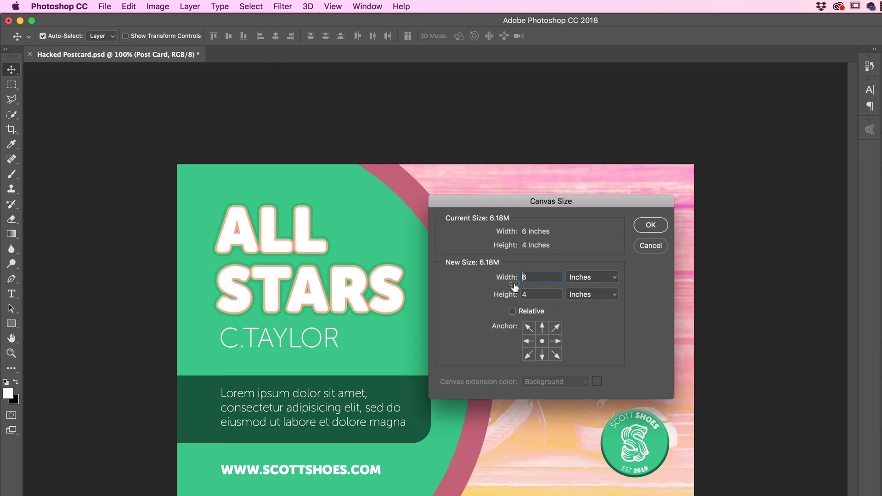
{"action": "key", "text": "super+a"}
{"action": "type", "text": "7.5"}
{"action": "key", "text": "Tab"}
{"action": "type", "text": "7"}
{"action": "key", "text": "BackSpace"}
{"action": "type", "text": "5"}
{"action": "type", "text": ".5"}
{"action": "left_click", "coordinate": [645, 228]}
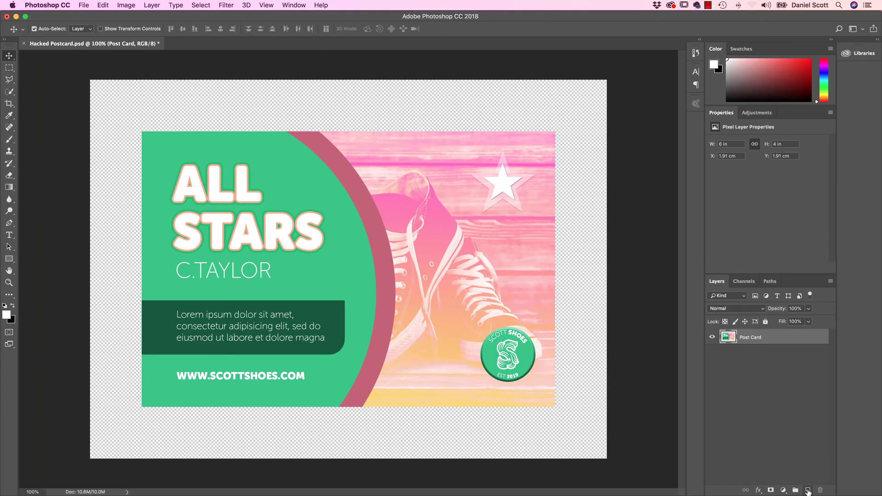
Step: Add a new empty layer named 'Background'
{"action": "left_click", "coordinate": [808, 491]}
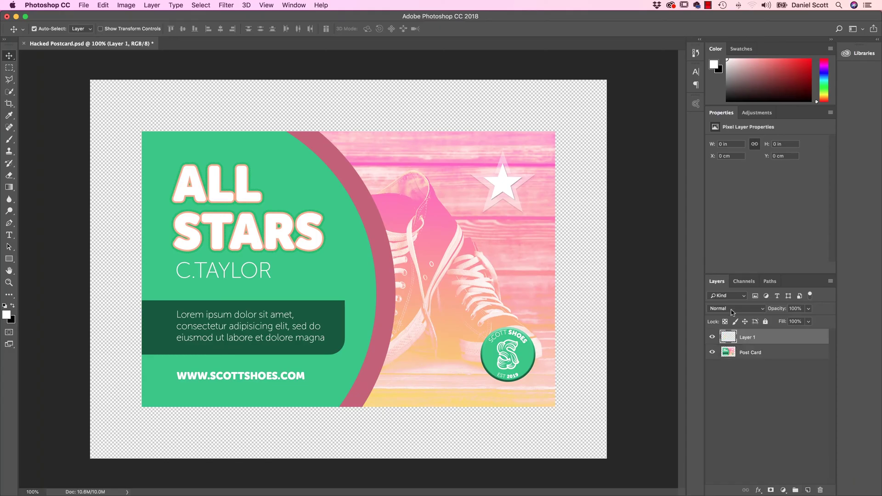
{"action": "double_click", "coordinate": [751, 338]}
{"action": "type", "text": "Background"}
{"action": "key", "text": "Return"}
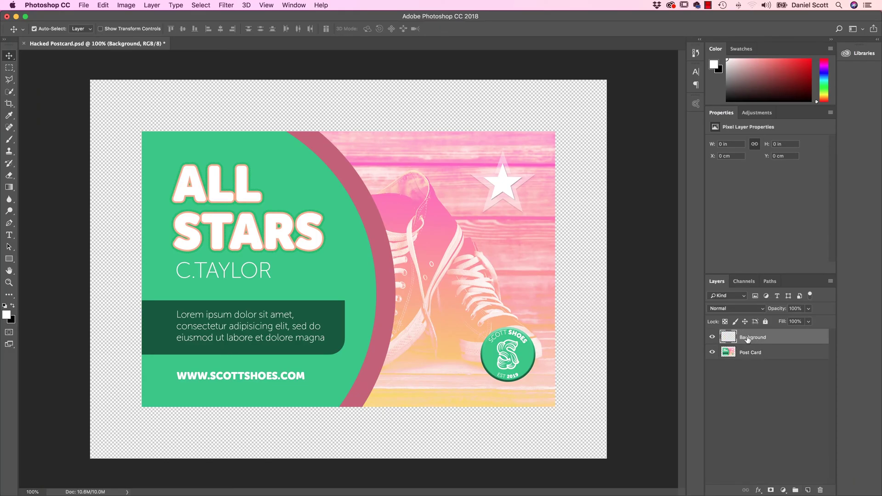
Step: Fill the Background layer with black and drag it beneath Post Card
{"action": "left_click", "coordinate": [104, 5]}
{"action": "left_click", "coordinate": [111, 153]}
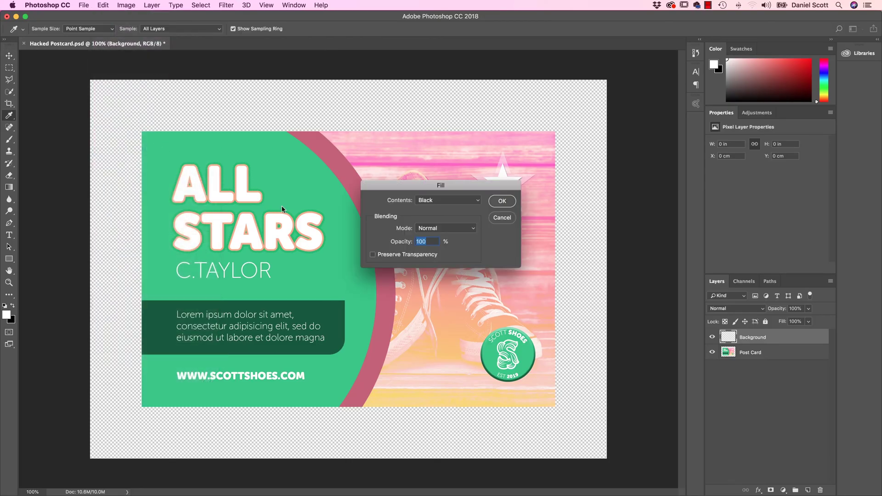
{"action": "left_click", "coordinate": [435, 200]}
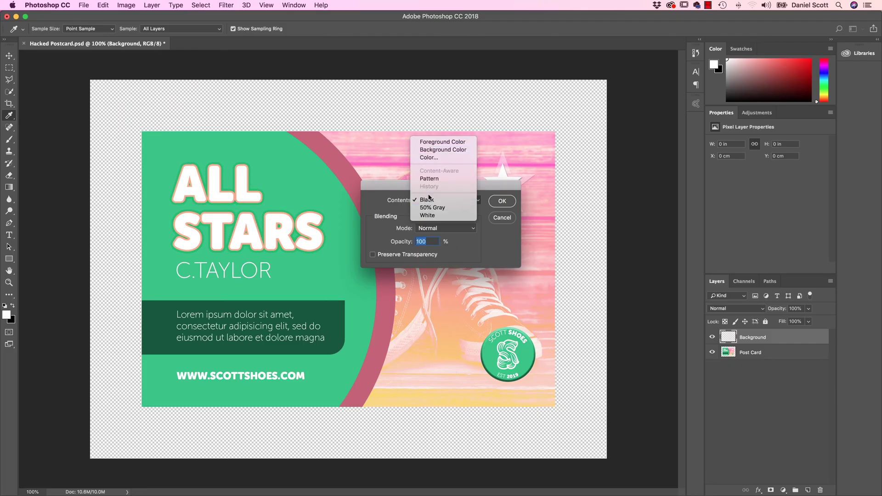
{"action": "left_click", "coordinate": [506, 202]}
{"action": "left_click", "coordinate": [502, 202]}
{"action": "key", "text": "v"}
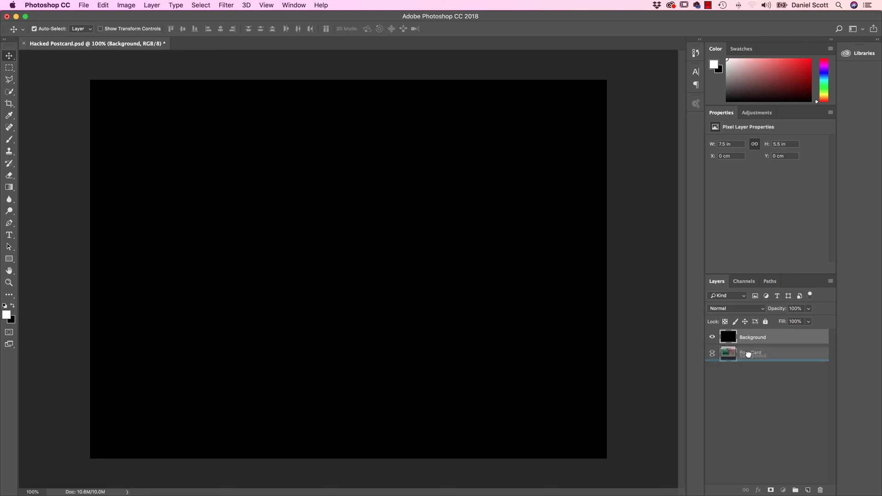
{"action": "left_click_drag", "start_coordinate": [746, 338], "coordinate": [749, 357]}
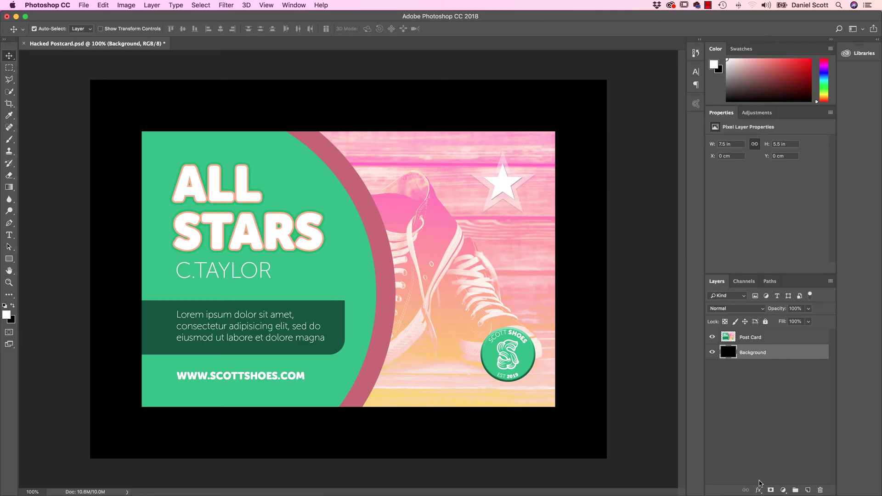
Step: Add a Gradient Overlay to Background, keeping its pink-to-yellow colours
{"action": "left_click", "coordinate": [759, 490]}
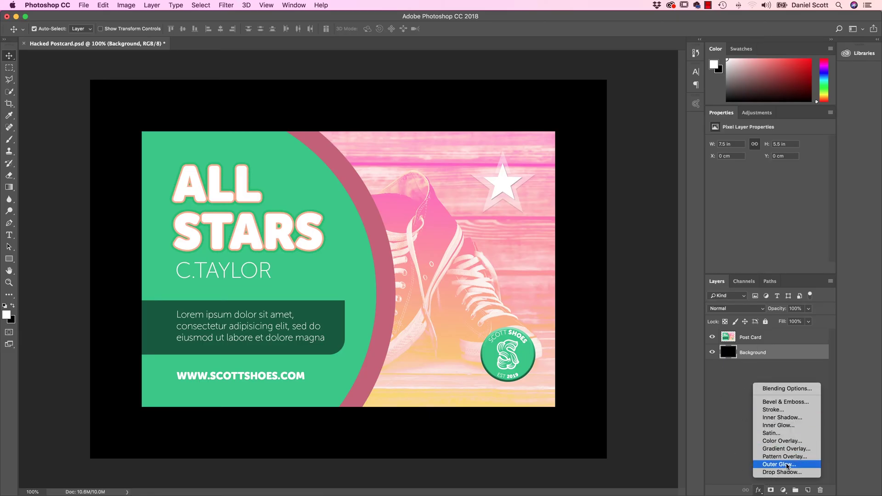
{"action": "left_click", "coordinate": [788, 449]}
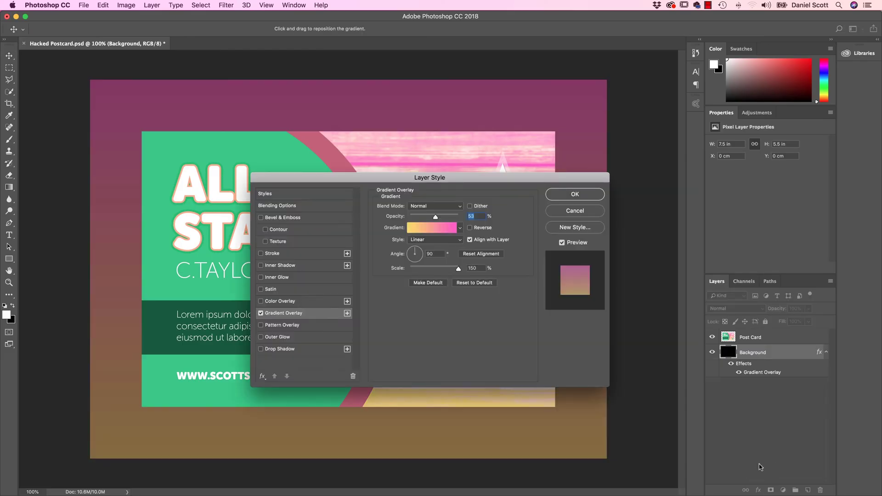
{"action": "left_click_drag", "start_coordinate": [437, 221], "coordinate": [484, 318]}
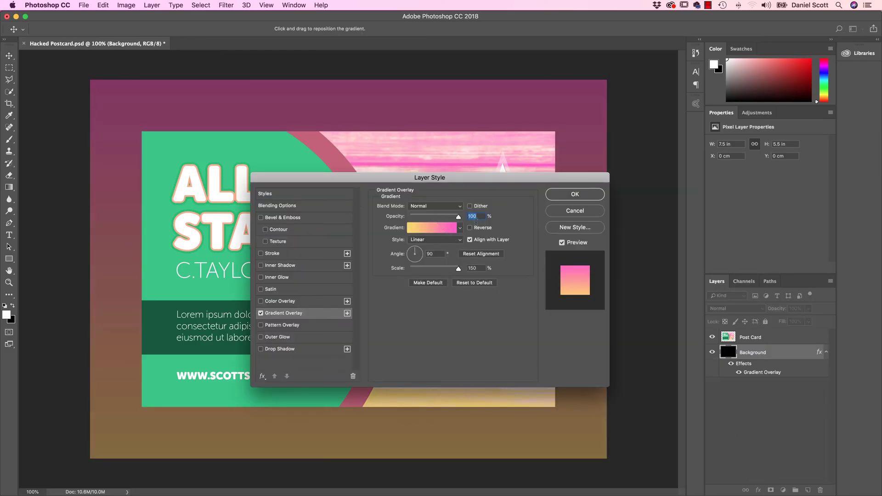
{"action": "left_click_drag", "start_coordinate": [448, 177], "coordinate": [564, 202]}
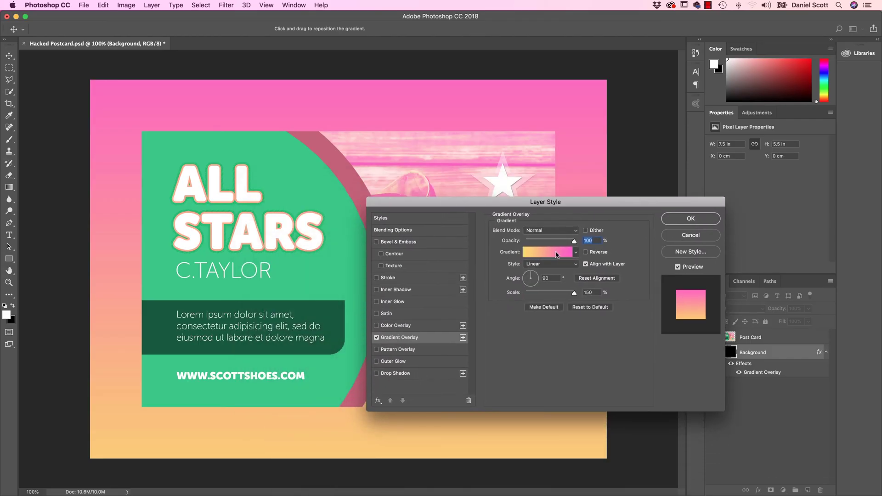
{"action": "left_click", "coordinate": [556, 254]}
{"action": "double_click", "coordinate": [355, 296]}
{"action": "left_click", "coordinate": [701, 238]}
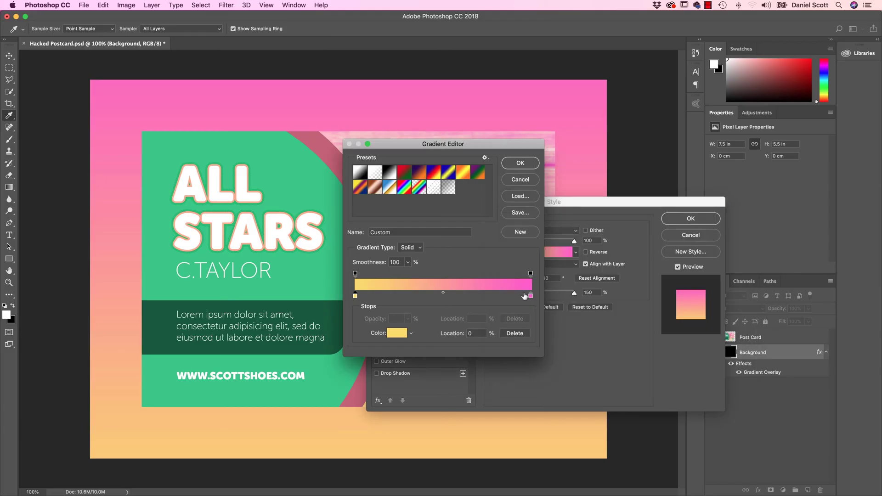
{"action": "left_click", "coordinate": [515, 182]}
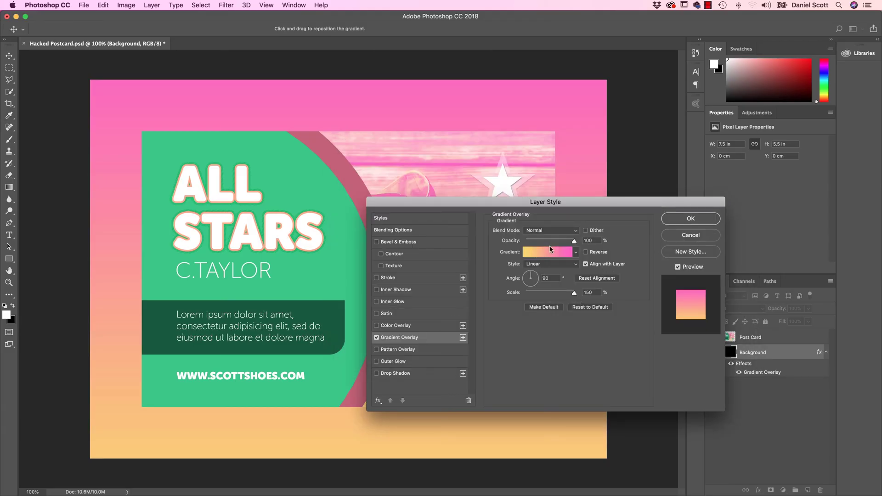
Step: Set the gradient angle to about 171° and opacity to about 63%, then select Post Card
{"action": "left_click_drag", "start_coordinate": [531, 278], "coordinate": [523, 277]}
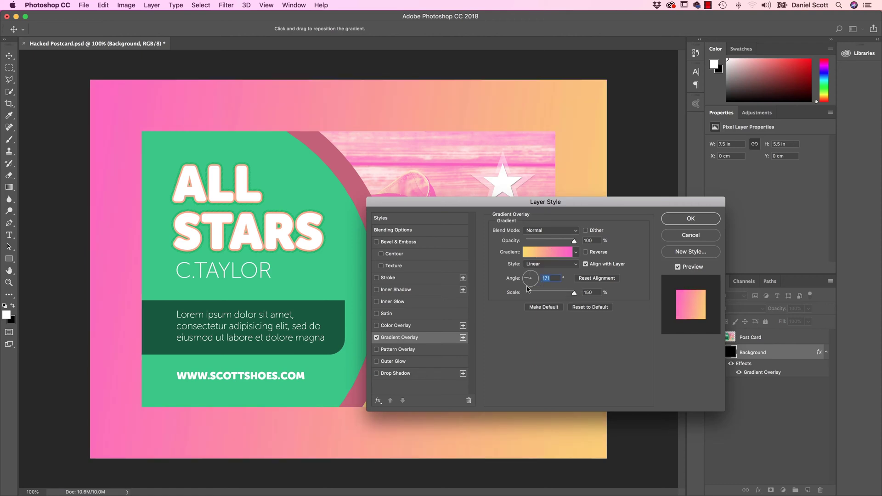
{"action": "left_click_drag", "start_coordinate": [573, 242], "coordinate": [559, 242]}
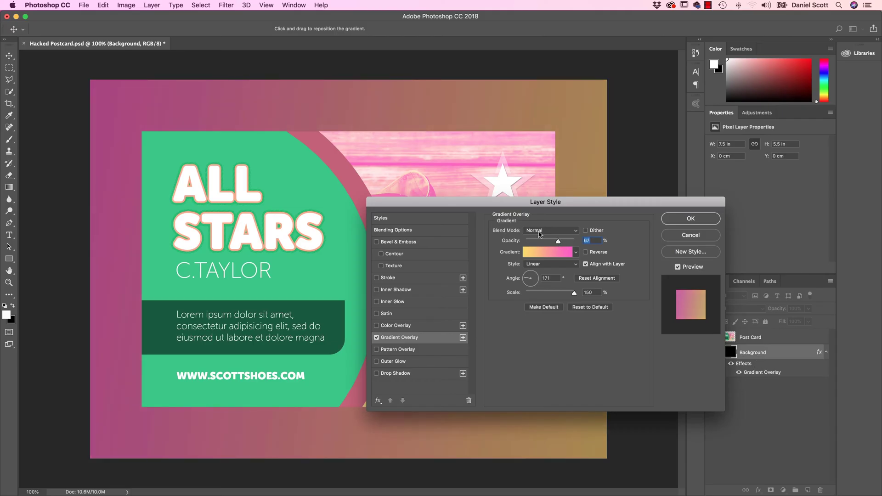
{"action": "mouse_move", "coordinate": [556, 242]}
{"action": "left_mouse_down"}
{"action": "mouse_move", "coordinate": [518, 244]}
{"action": "mouse_move", "coordinate": [558, 243]}
{"action": "left_mouse_up"}
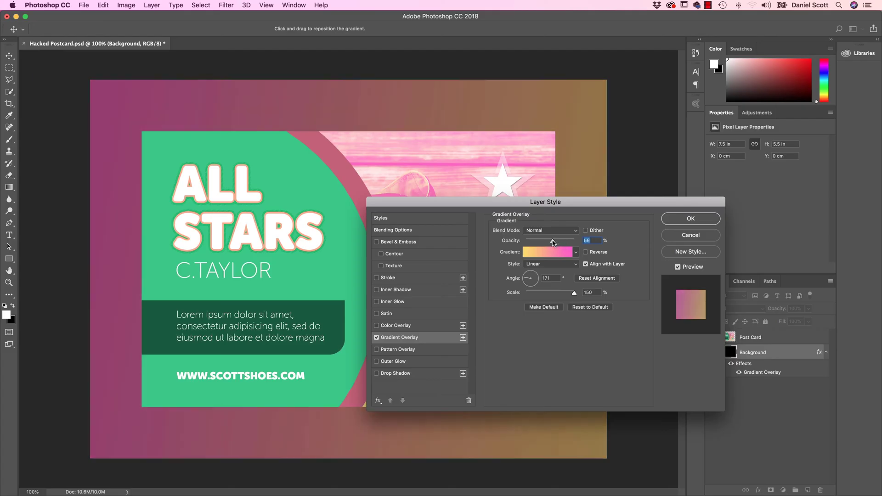
{"action": "left_click_drag", "start_coordinate": [558, 243], "coordinate": [556, 243]}
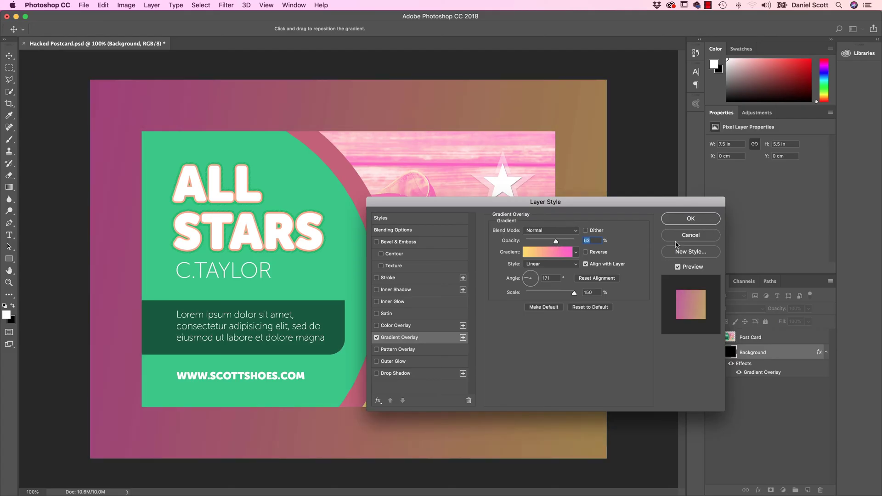
{"action": "left_click", "coordinate": [705, 222]}
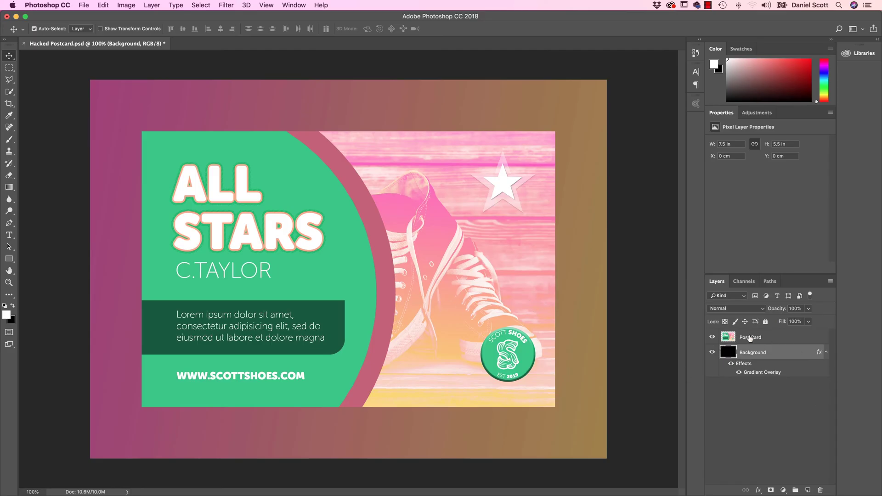
{"action": "left_click", "coordinate": [759, 338]}
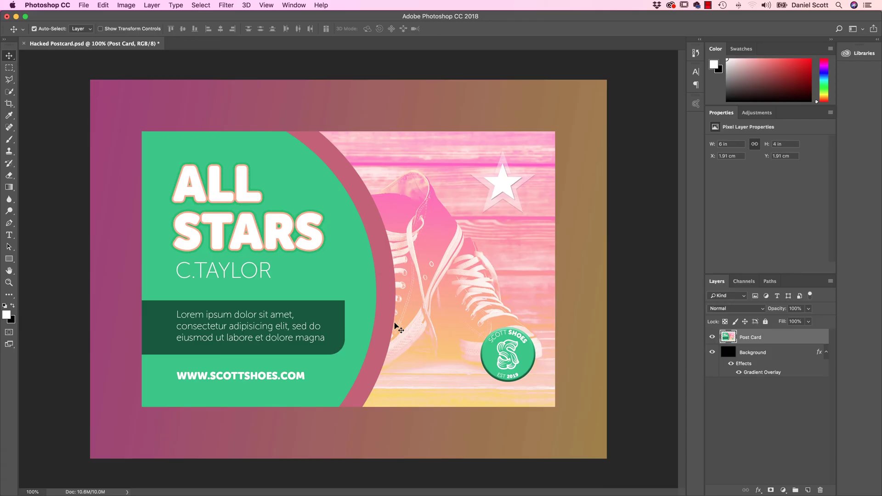
Step: Rotate the Post Card layer to about -6°, shift it slightly up, and commit
{"action": "key", "text": "ctrl+t"}
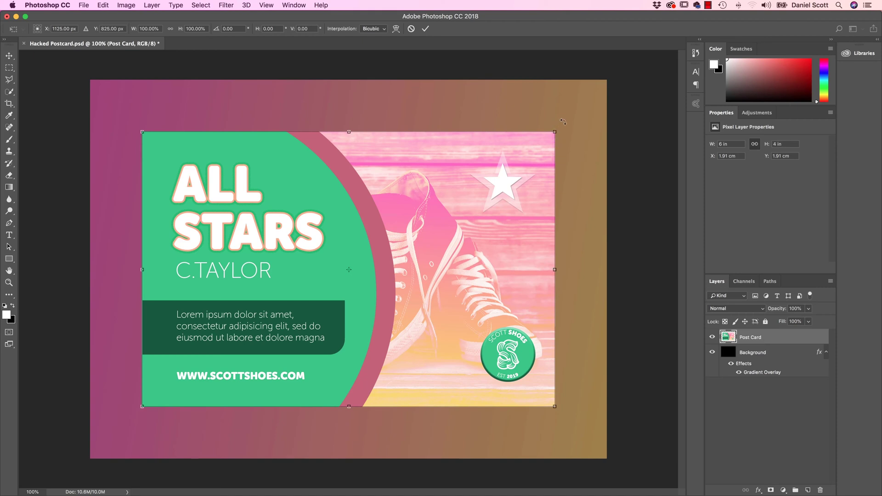
{"action": "left_click_drag", "start_coordinate": [566, 119], "coordinate": [537, 143]}
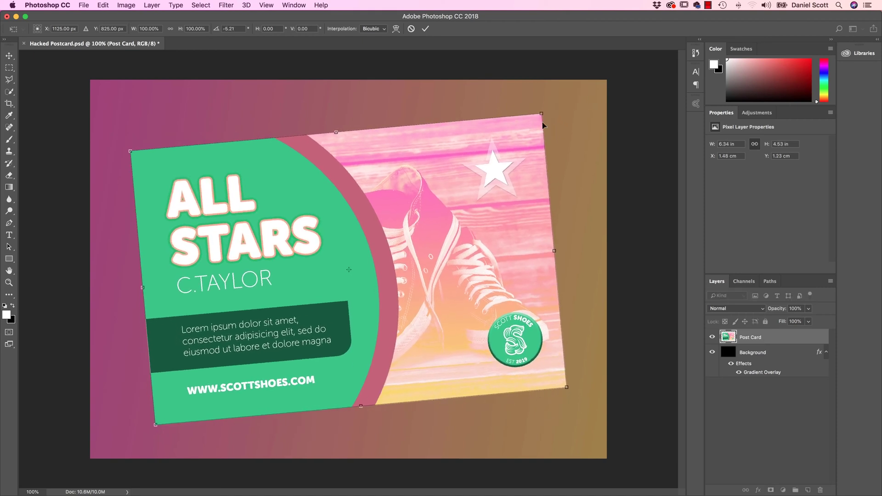
{"action": "left_click_drag", "start_coordinate": [467, 256], "coordinate": [469, 247]}
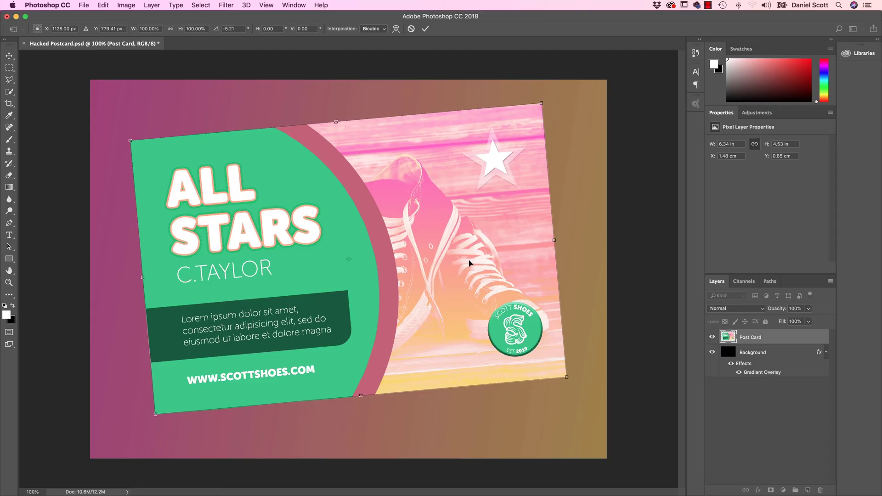
{"action": "left_click_drag", "start_coordinate": [573, 142], "coordinate": [563, 140]}
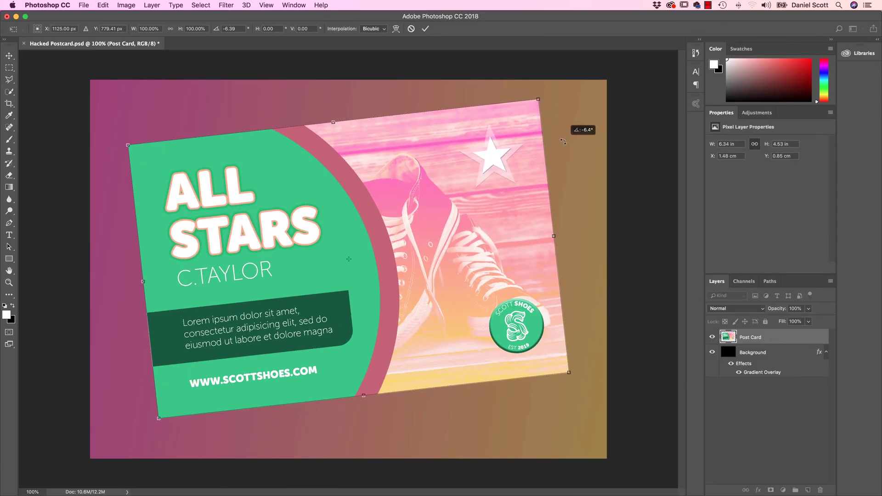
{"action": "left_click_drag", "start_coordinate": [563, 139], "coordinate": [565, 143]}
{"action": "key", "text": "Return"}
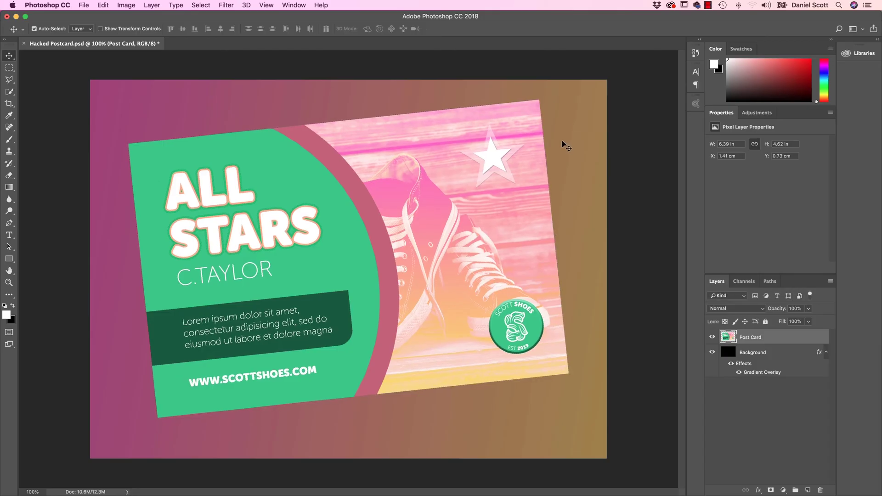
Step: Add a Drop Shadow with 57% opacity, 95° angle, 45 px distance, 122 px size, 0% spread
{"action": "left_click", "coordinate": [759, 490]}
{"action": "left_click", "coordinate": [773, 473]}
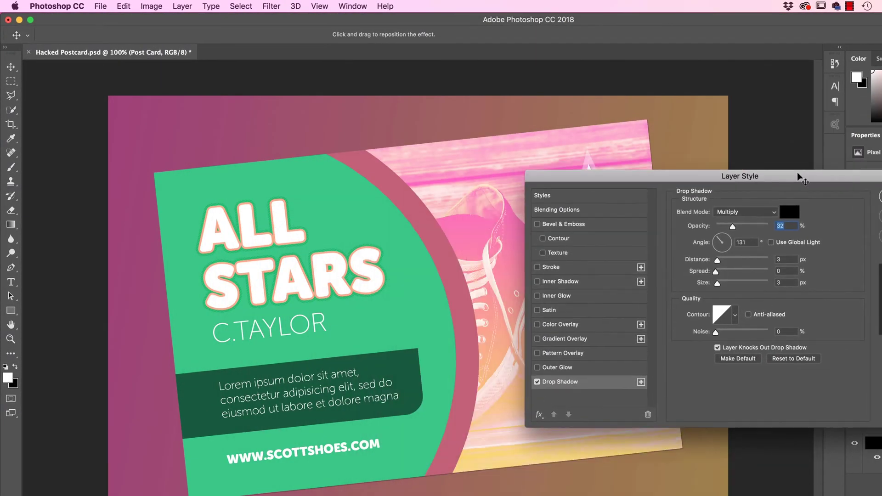
{"action": "mouse_move", "coordinate": [715, 182]}
{"action": "left_mouse_down"}
{"action": "mouse_move", "coordinate": [709, 172]}
{"action": "mouse_move", "coordinate": [664, 173]}
{"action": "mouse_move", "coordinate": [727, 250]}
{"action": "mouse_move", "coordinate": [658, 171]}
{"action": "mouse_move", "coordinate": [785, 242]}
{"action": "mouse_move", "coordinate": [732, 241]}
{"action": "left_mouse_up"}
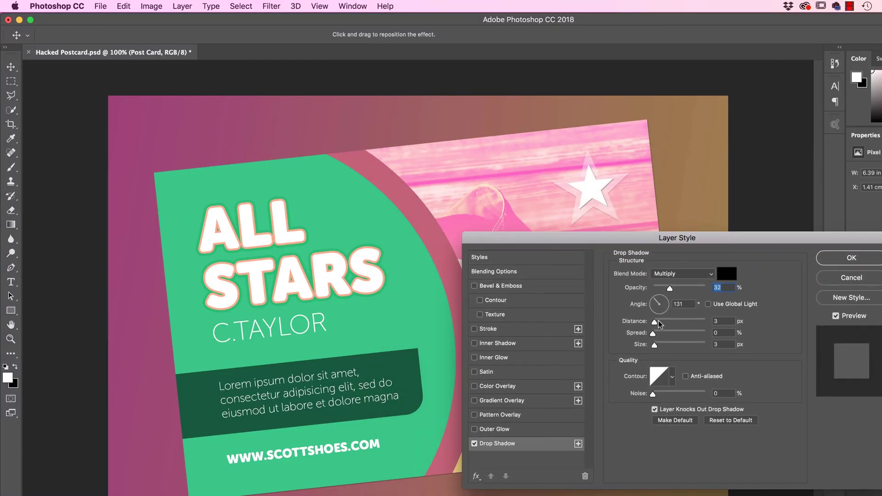
{"action": "left_click_drag", "start_coordinate": [670, 289], "coordinate": [684, 289]}
{"action": "left_click_drag", "start_coordinate": [655, 324], "coordinate": [677, 323]}
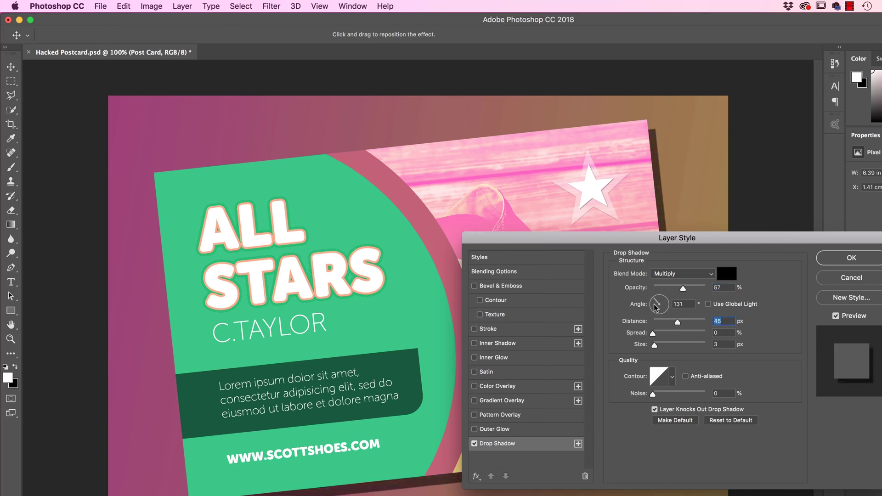
{"action": "left_click_drag", "start_coordinate": [656, 306], "coordinate": [659, 297]}
{"action": "left_click_drag", "start_coordinate": [653, 345], "coordinate": [677, 349]}
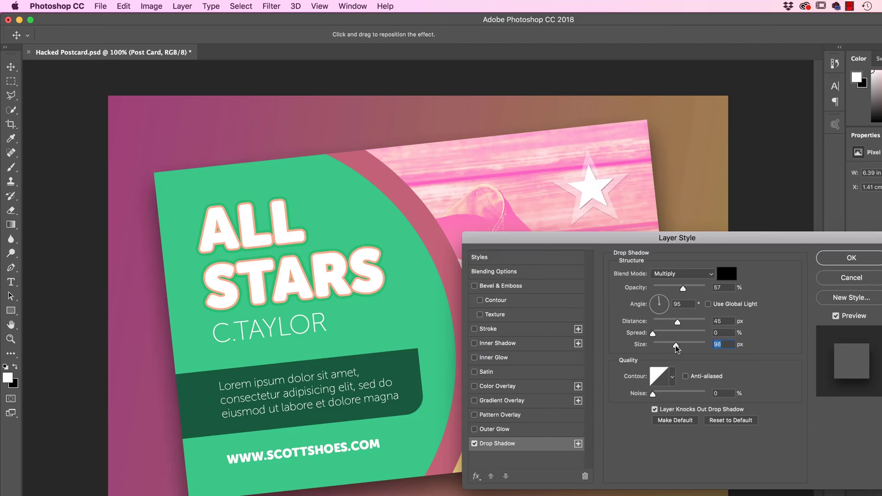
{"action": "mouse_move", "coordinate": [716, 239]}
{"action": "left_mouse_down"}
{"action": "mouse_move", "coordinate": [704, 425]}
{"action": "mouse_move", "coordinate": [588, 177]}
{"action": "left_mouse_up"}
{"action": "mouse_move", "coordinate": [529, 271]}
{"action": "left_mouse_down"}
{"action": "mouse_move", "coordinate": [568, 274]}
{"action": "mouse_move", "coordinate": [545, 277]}
{"action": "mouse_move", "coordinate": [555, 278]}
{"action": "left_mouse_up"}
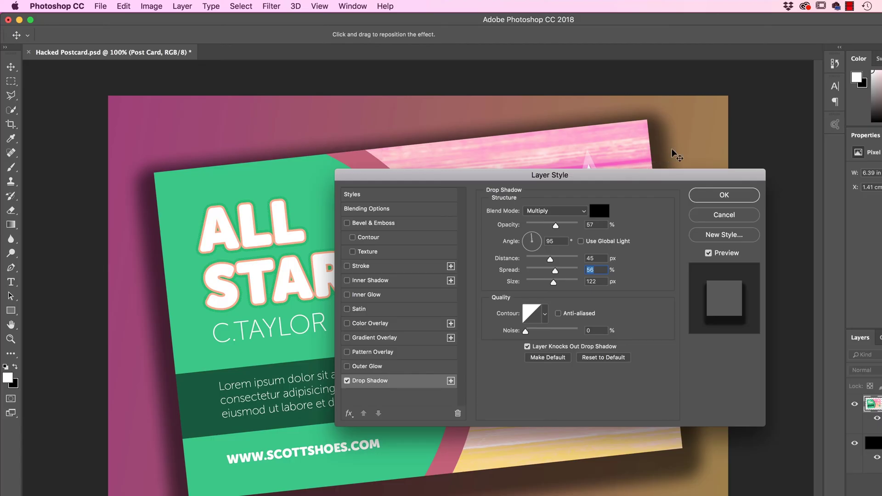
{"action": "left_click_drag", "start_coordinate": [555, 271], "coordinate": [502, 272]}
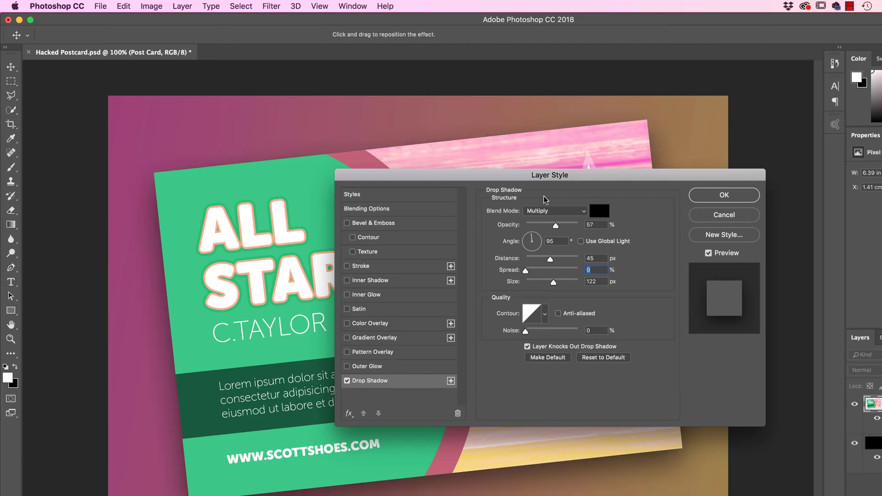
{"action": "left_click", "coordinate": [724, 196]}
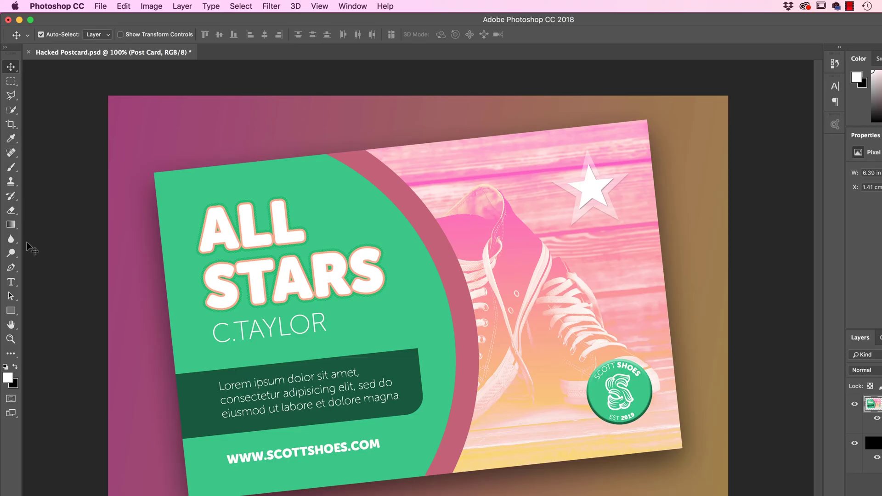
Step: Type 'CLIENT' and 'PROJECT' on two lines below the postcard and select all the text
{"action": "left_click", "coordinate": [13, 281]}
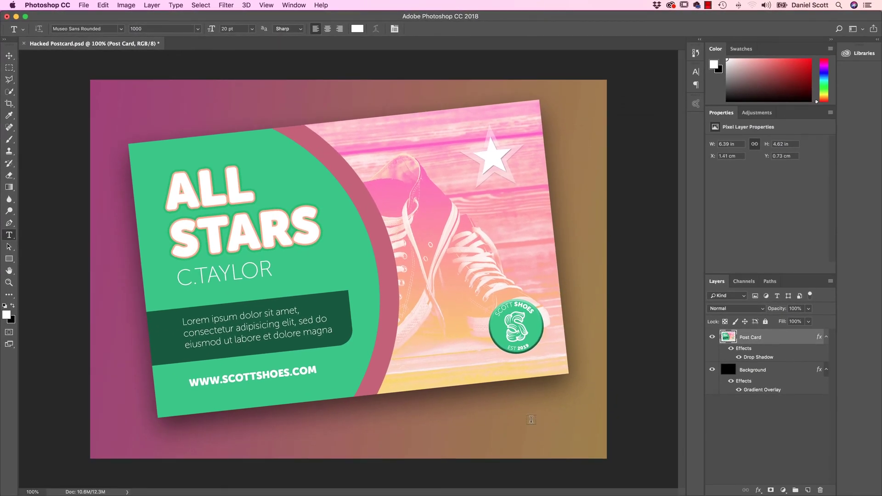
{"action": "left_click", "coordinate": [515, 422]}
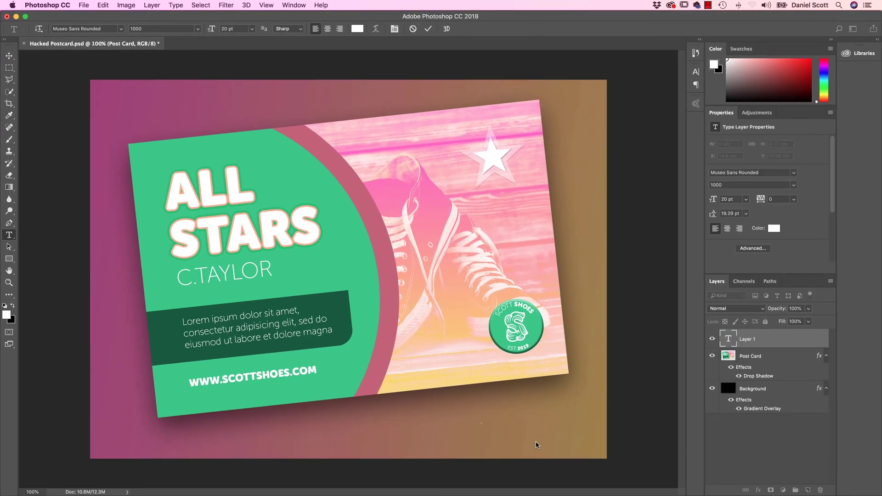
{"action": "type", "text": "CLI"}
{"action": "key", "text": "BackSpace"}
{"action": "key", "text": "BackSpace"}
{"action": "key", "text": "BackSpace"}
{"action": "type", "text": "CLIENT "}
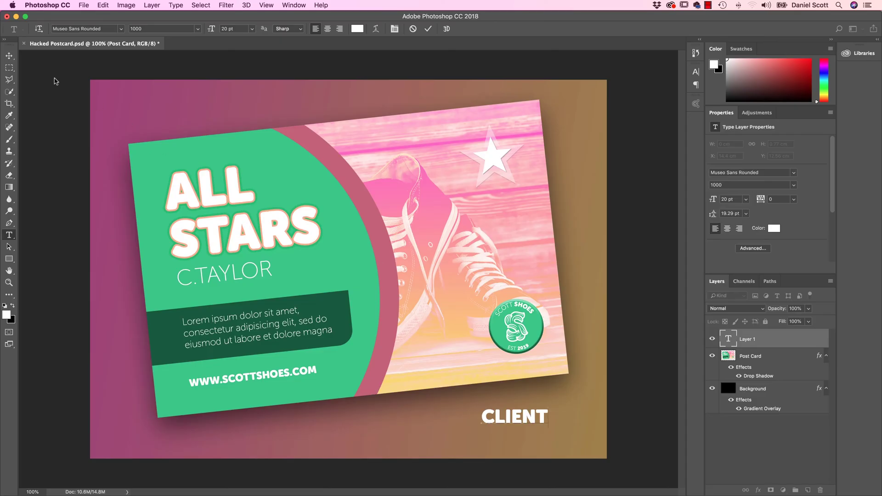
{"action": "type", "text": "PROJECT"}
{"action": "key", "text": "super+a"}
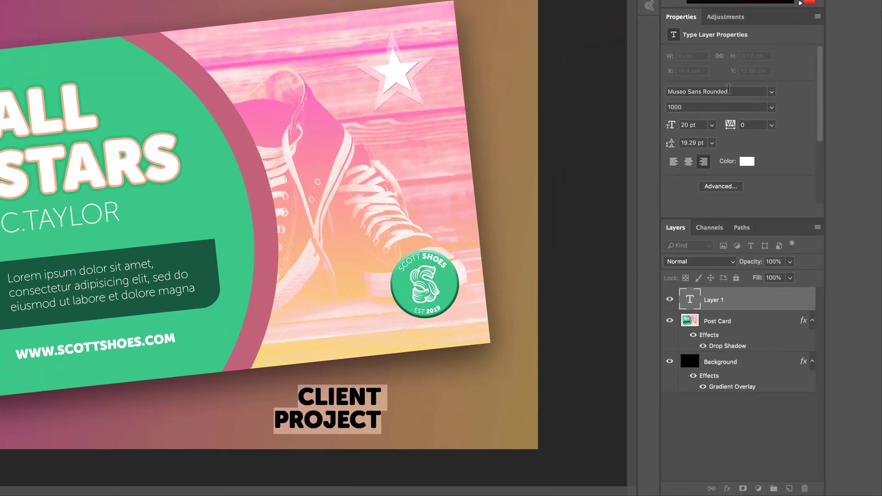
Step: Change the caption font to Museo Slab 100
{"action": "left_click", "coordinate": [728, 89]}
{"action": "type", "text": "MUE"}
{"action": "key", "text": "BackSpace"}
{"action": "type", "text": "S"}
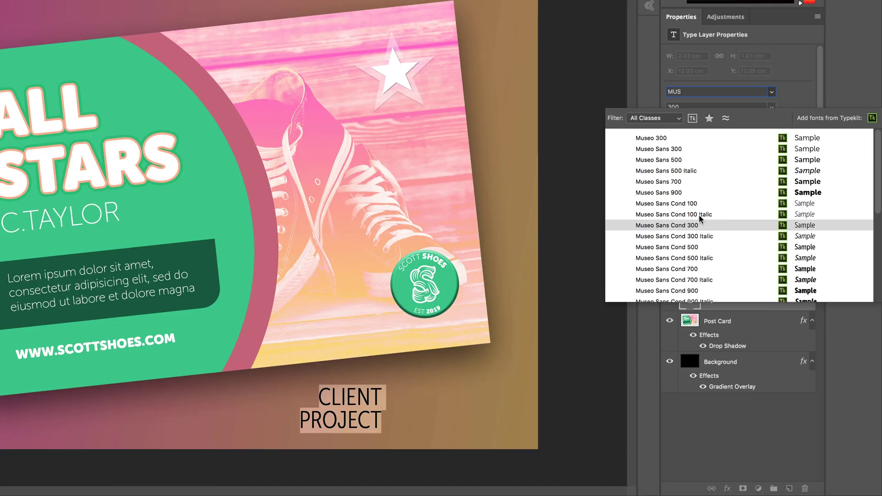
{"action": "scroll", "coordinate": [687, 245], "scroll_direction": "down", "scroll_amount": 2}
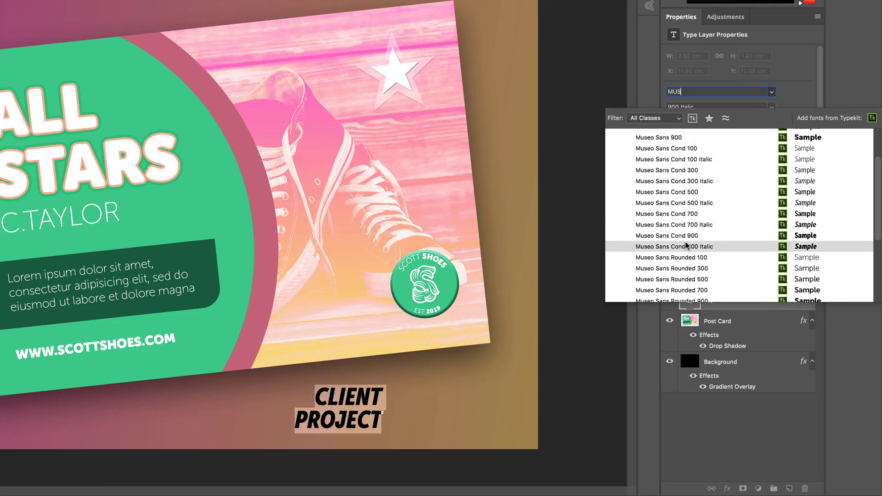
{"action": "scroll", "coordinate": [688, 245], "scroll_direction": "down", "scroll_amount": 2}
{"action": "scroll", "coordinate": [683, 224], "scroll_direction": "up", "scroll_amount": 1}
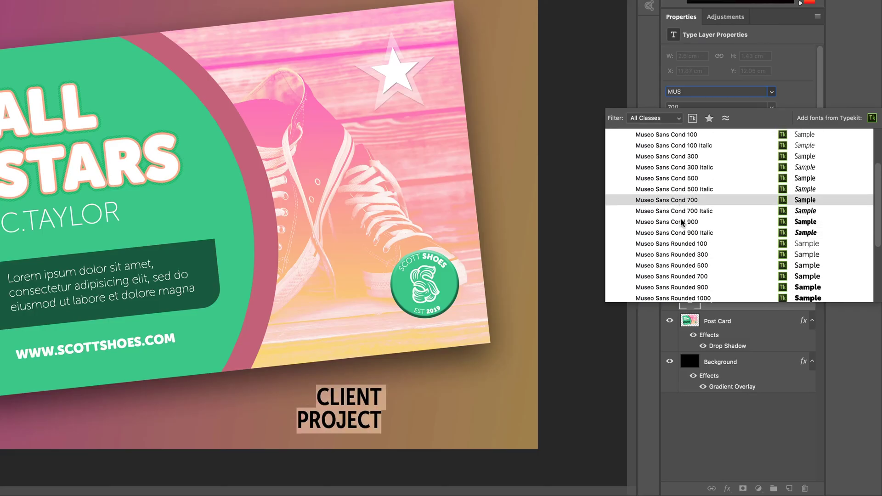
{"action": "scroll", "coordinate": [683, 222], "scroll_direction": "down", "scroll_amount": 2}
{"action": "scroll", "coordinate": [683, 223], "scroll_direction": "down", "scroll_amount": 1}
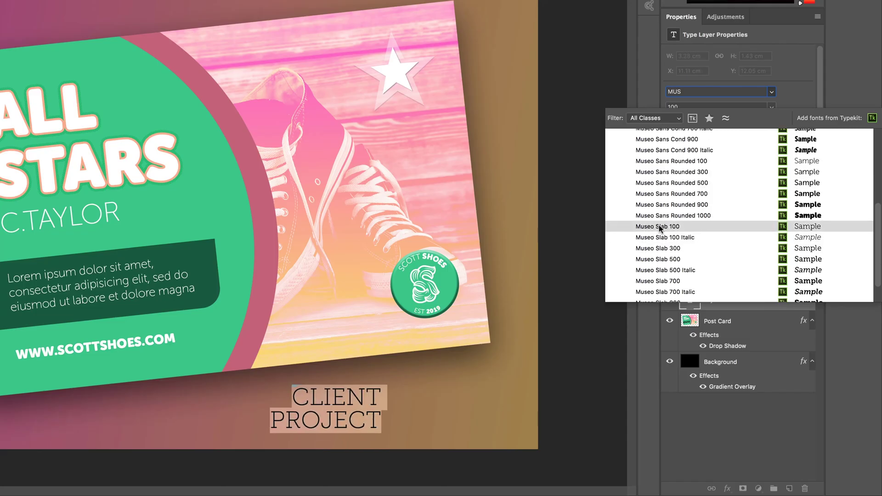
{"action": "left_click", "coordinate": [668, 229]}
Step: Size the caption to 8 pt with 10 pt leading, commit it, and move it lower right
{"action": "left_click_drag", "start_coordinate": [671, 128], "coordinate": [665, 129]}
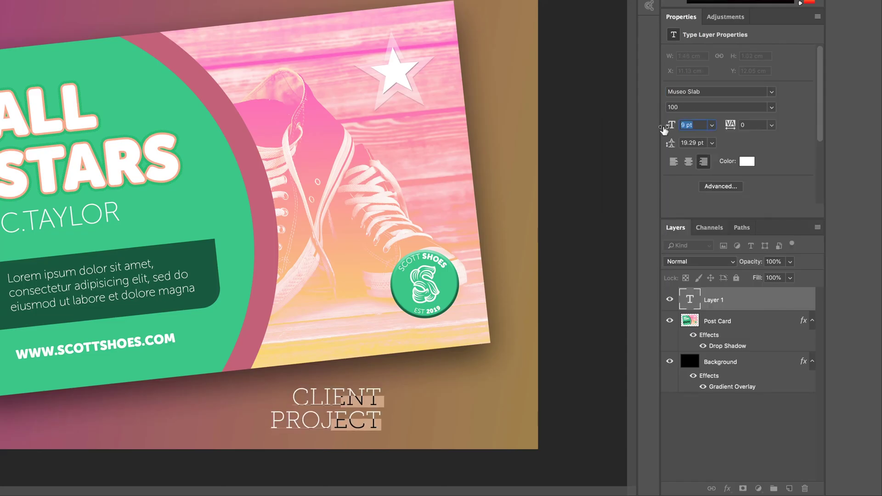
{"action": "left_click", "coordinate": [771, 125]}
{"action": "left_click", "coordinate": [805, 153]}
{"action": "left_click", "coordinate": [712, 143]}
{"action": "left_click", "coordinate": [710, 193]}
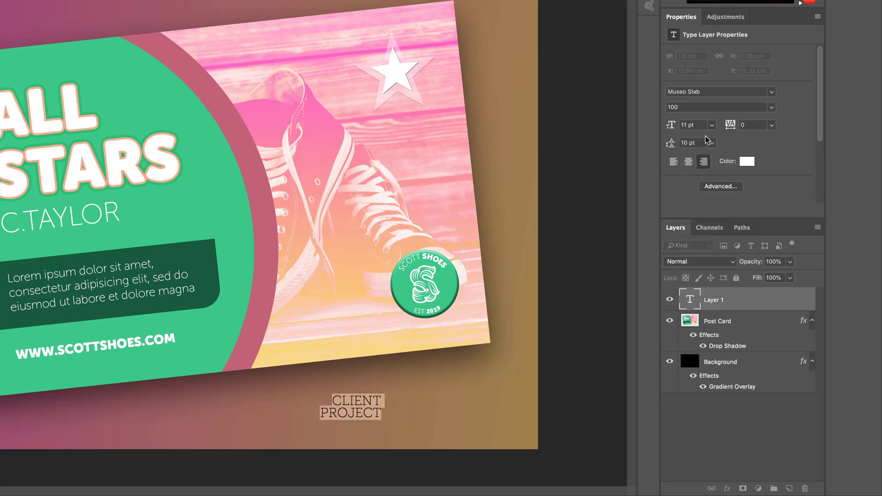
{"action": "left_click_drag", "start_coordinate": [671, 124], "coordinate": [649, 126]}
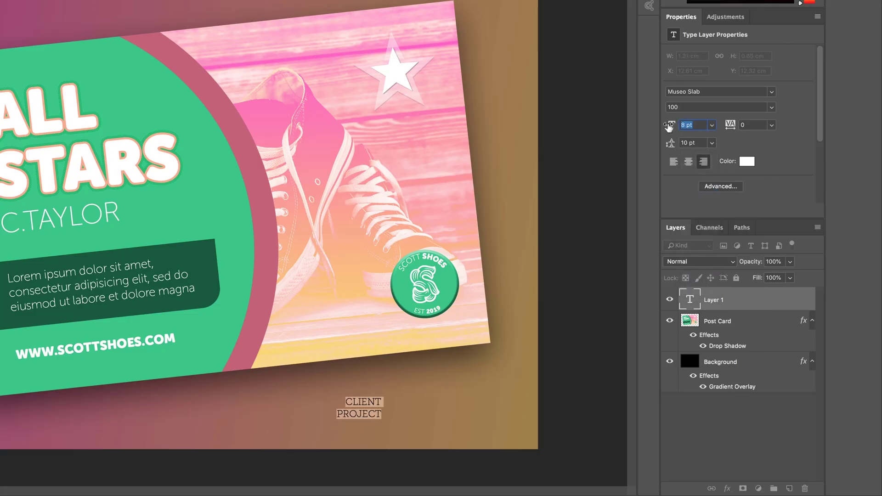
{"action": "key", "text": "ctrl+Return"}
{"action": "mouse_move", "coordinate": [385, 413]}
{"action": "left_mouse_down"}
{"action": "mouse_move", "coordinate": [415, 426]}
{"action": "mouse_move", "coordinate": [398, 424]}
{"action": "left_mouse_up"}
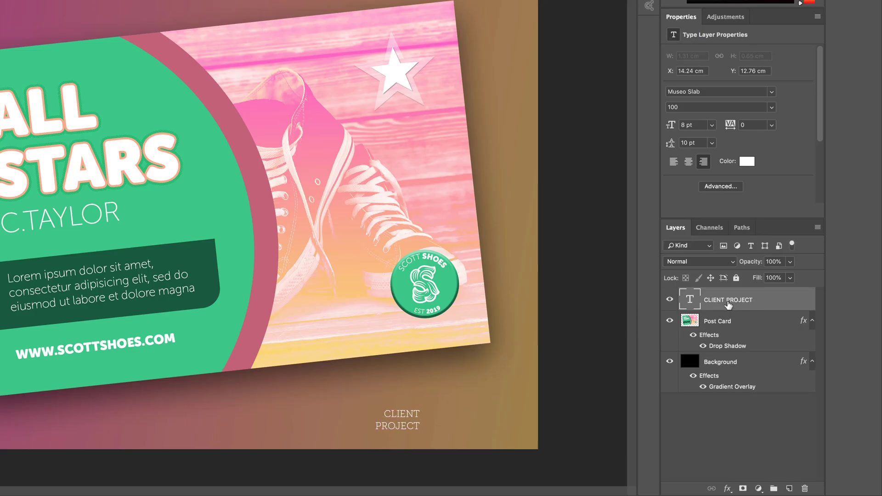
Step: Duplicate the CLIENT PROJECT layer, left-align the copy, and place it beside the original
{"action": "right_click", "coordinate": [724, 305]}
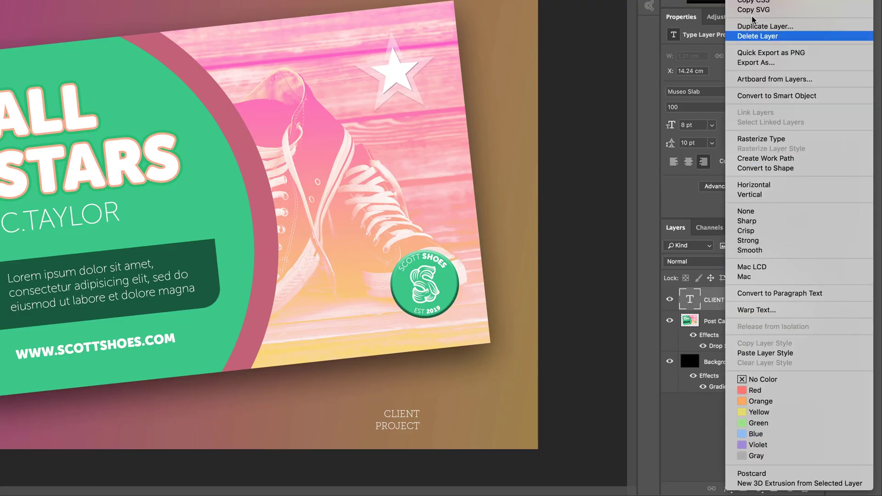
{"action": "left_click", "coordinate": [701, 417]}
{"action": "left_click", "coordinate": [724, 303]}
{"action": "left_click_drag", "start_coordinate": [724, 302], "coordinate": [790, 489]}
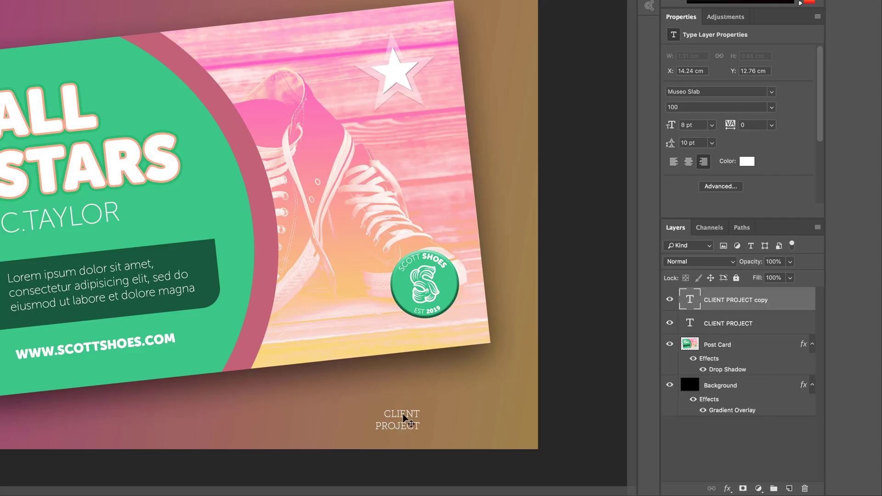
{"action": "left_click_drag", "start_coordinate": [414, 422], "coordinate": [485, 422]}
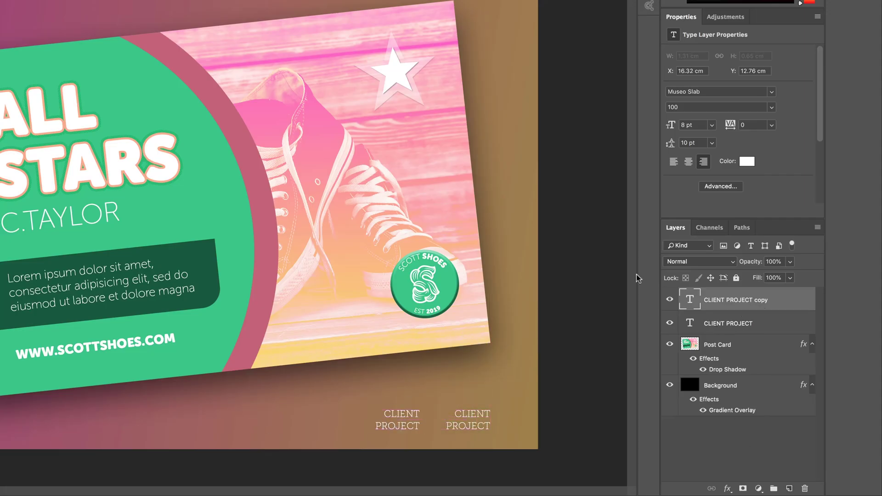
{"action": "left_click", "coordinate": [669, 164]}
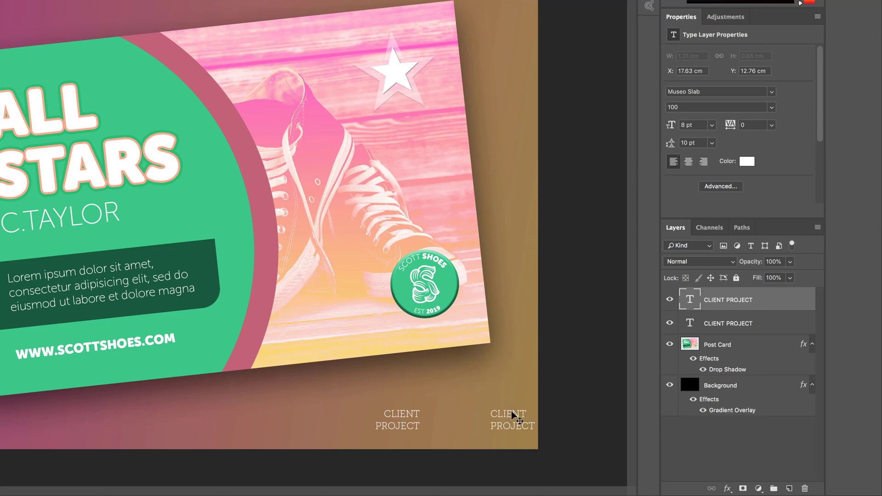
{"action": "left_click_drag", "start_coordinate": [511, 417], "coordinate": [453, 418]}
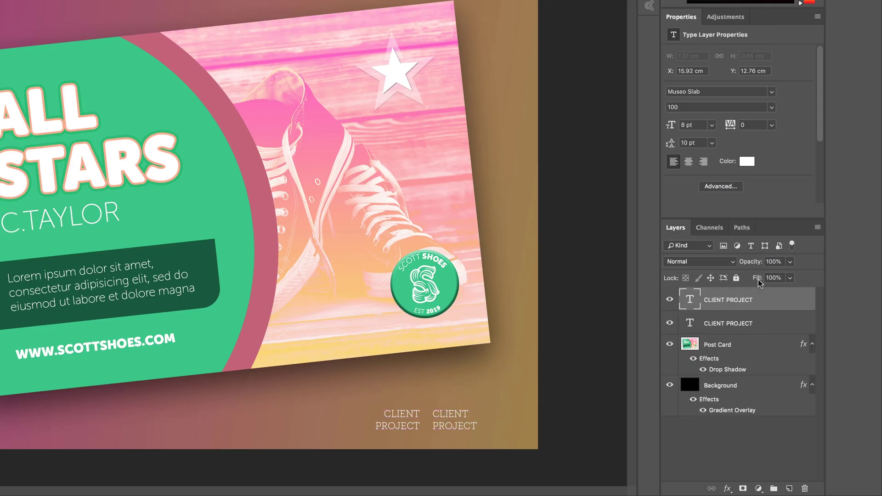
Step: Set the copied caption to weight 900 and change it to SCOTT SHOES / SPRING SALE POSTCARD
{"action": "left_click", "coordinate": [772, 107]}
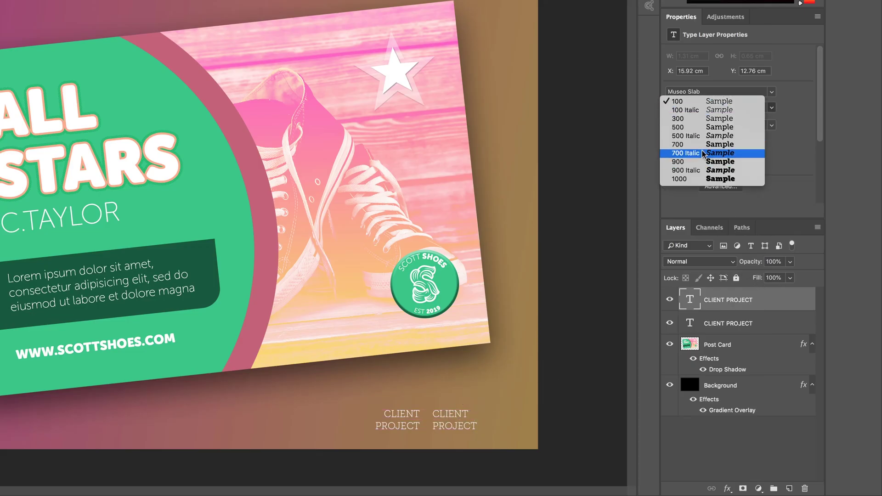
{"action": "left_click", "coordinate": [696, 162]}
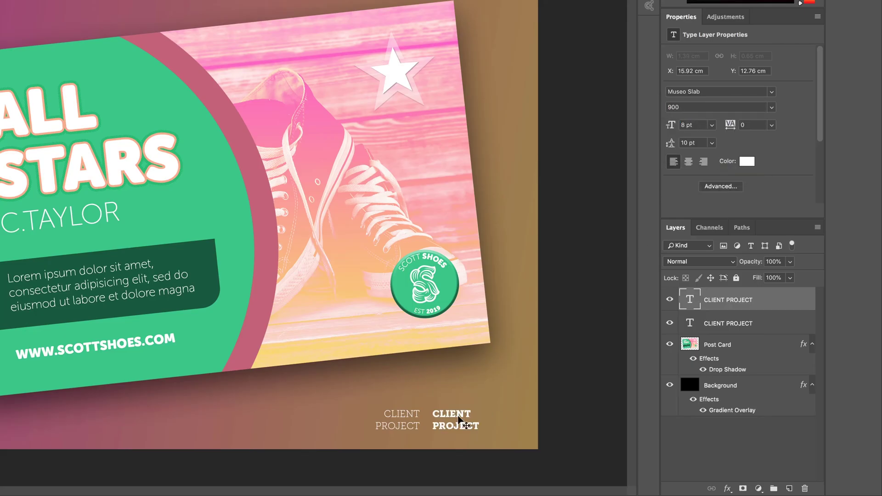
{"action": "double_click", "coordinate": [452, 415]}
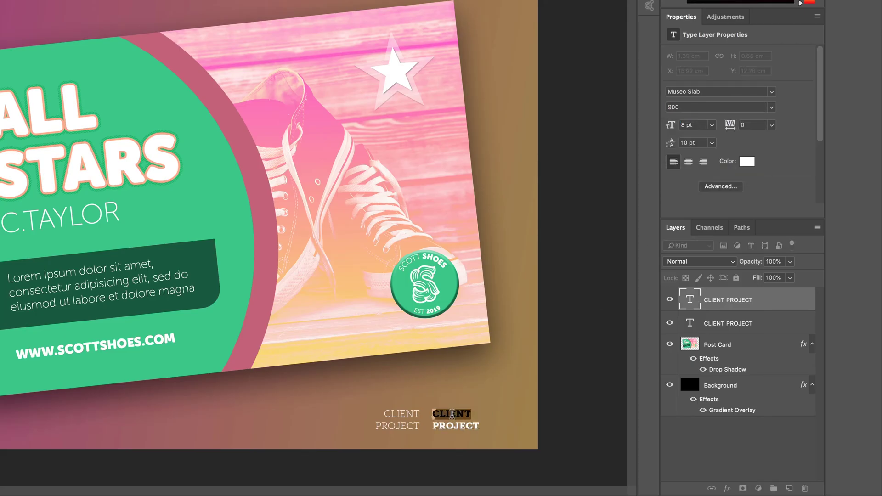
{"action": "type", "text": "SCOTT S"}
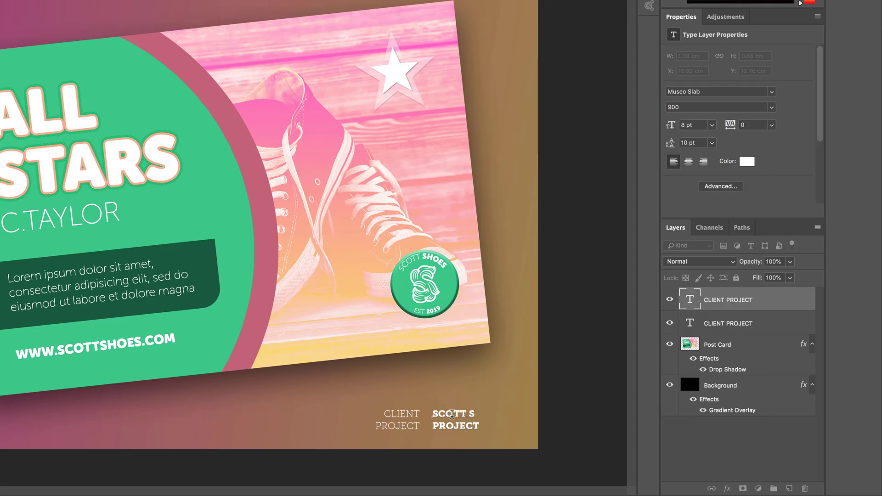
{"action": "type", "text": "HGOE"}
{"action": "type", "text": "OES"}
{"action": "double_click", "coordinate": [450, 422]}
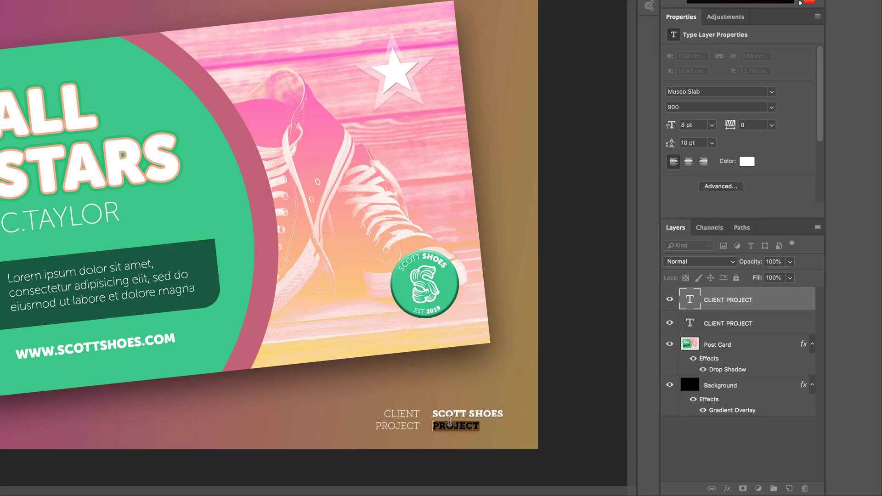
{"action": "type", "text": "SPRING S"}
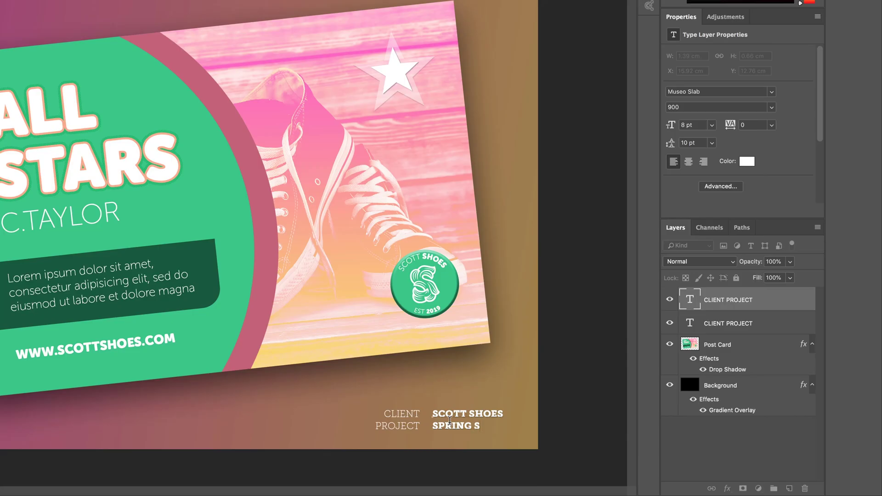
{"action": "type", "text": "ALE POSTCA"}
{"action": "key", "text": "ctrl+Return"}
Step: Select the CLIENT/PROJECT and bold caption layers together and move them left to fit the canvas
{"action": "left_click", "coordinate": [768, 330]}
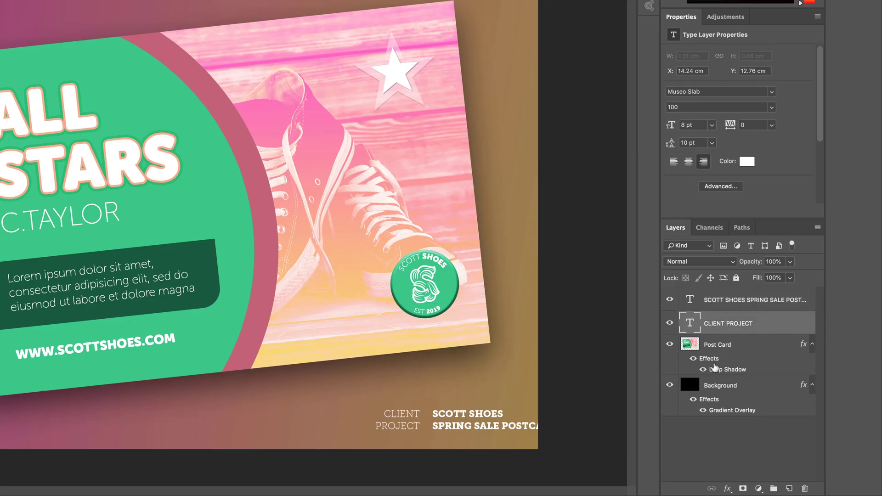
{"action": "left_click", "coordinate": [744, 304], "text": "shift"}
{"action": "left_click_drag", "start_coordinate": [488, 449], "coordinate": [413, 450]}
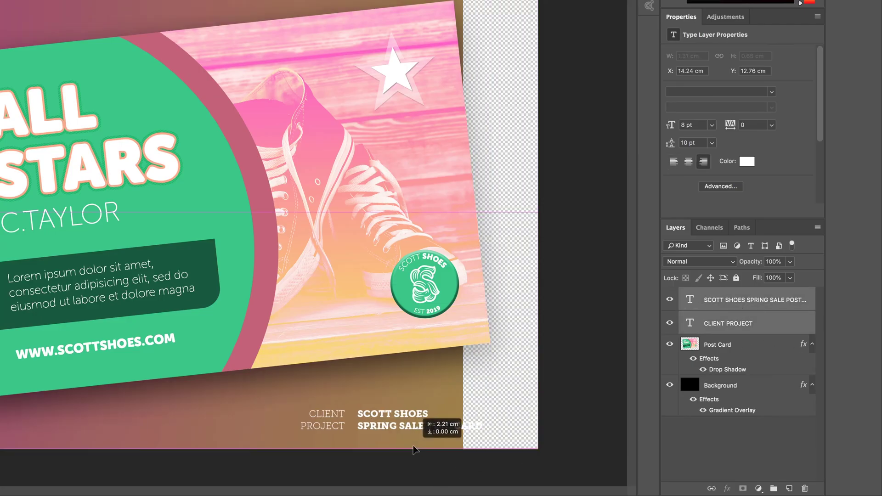
{"action": "key", "text": "ctrl+z"}
{"action": "left_click", "coordinate": [739, 440]}
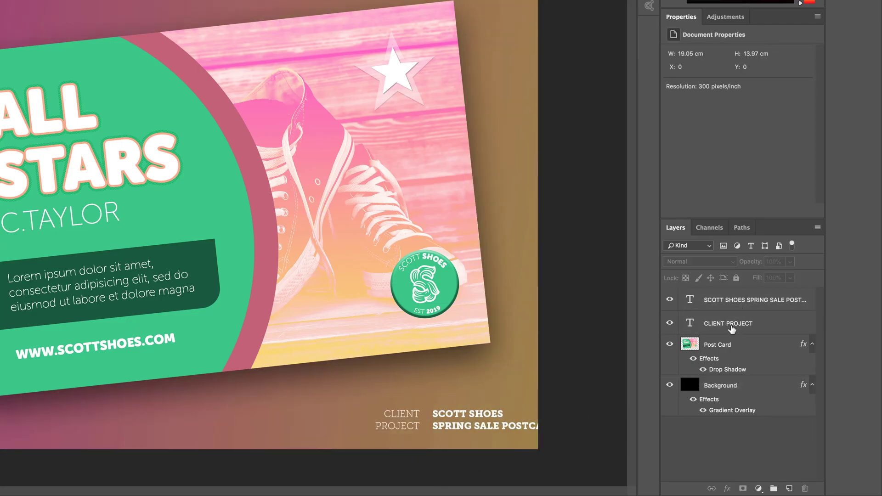
{"action": "left_click", "coordinate": [732, 329]}
{"action": "left_click", "coordinate": [732, 301], "text": "shift"}
{"action": "left_click_drag", "start_coordinate": [470, 419], "coordinate": [423, 421]}
{"action": "left_click", "coordinate": [736, 440]}
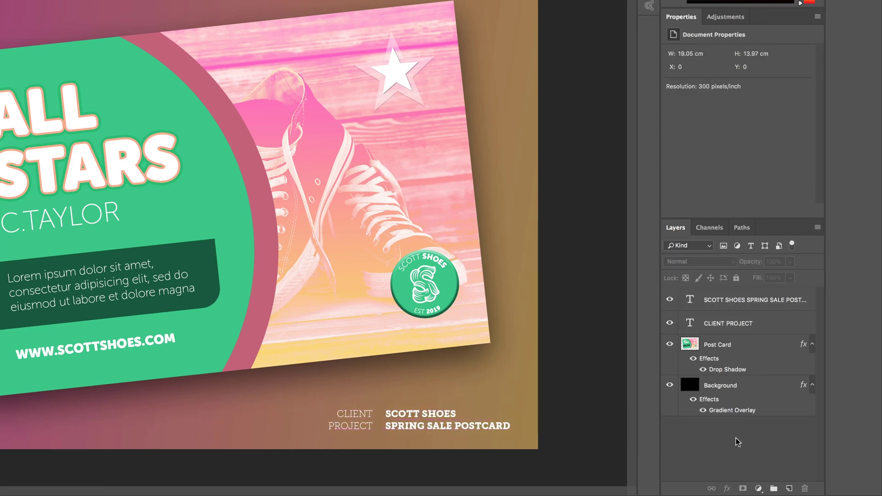